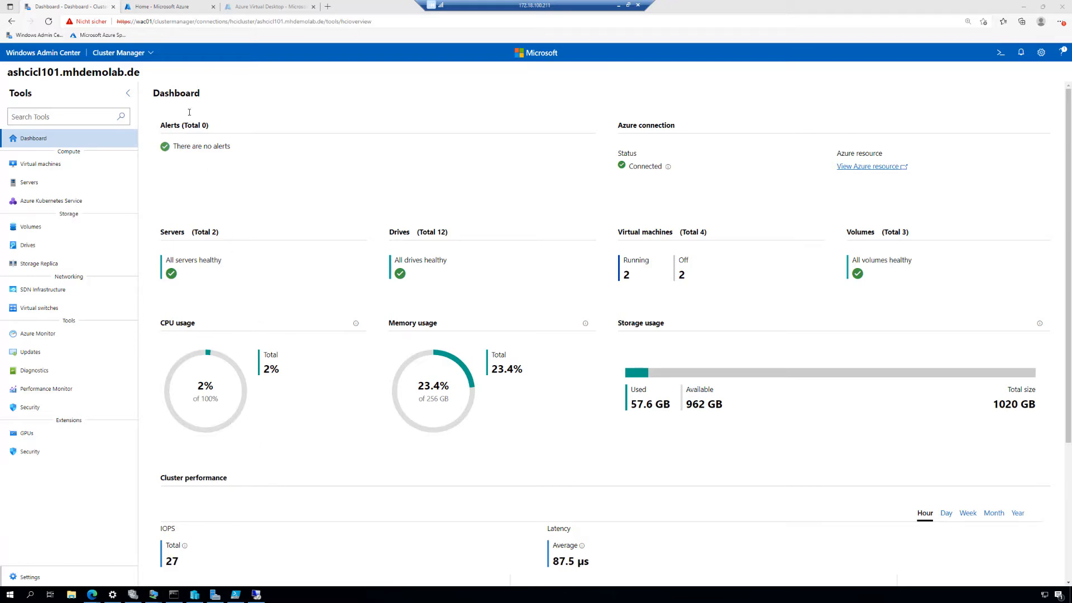
Switch to the Azure portal, search for the Azure Virtual Desktop service and start creating a host pool
click(172, 6)
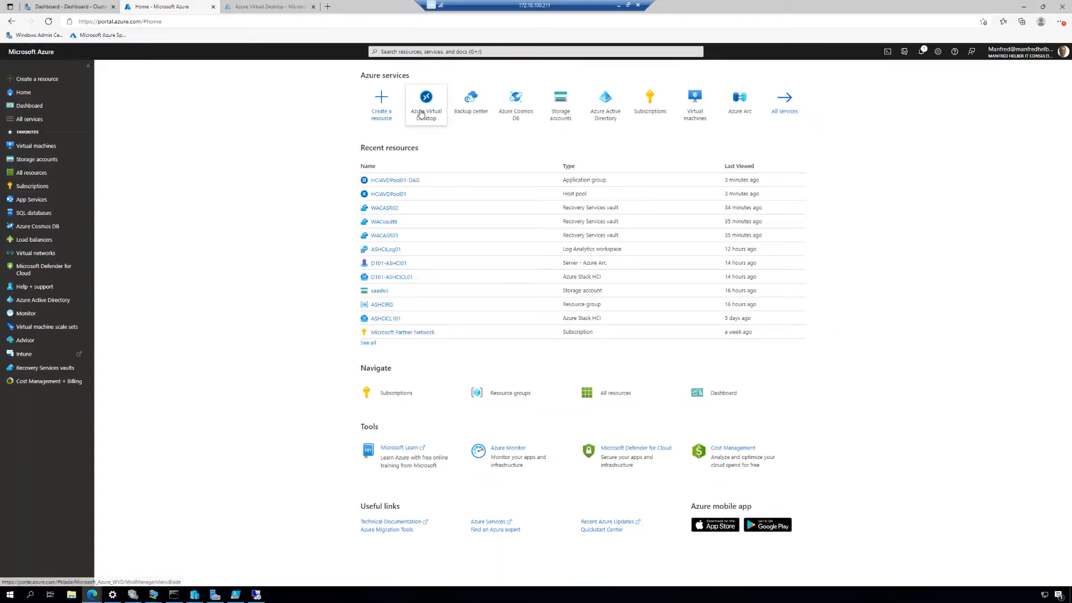
click(399, 52)
text(azure)
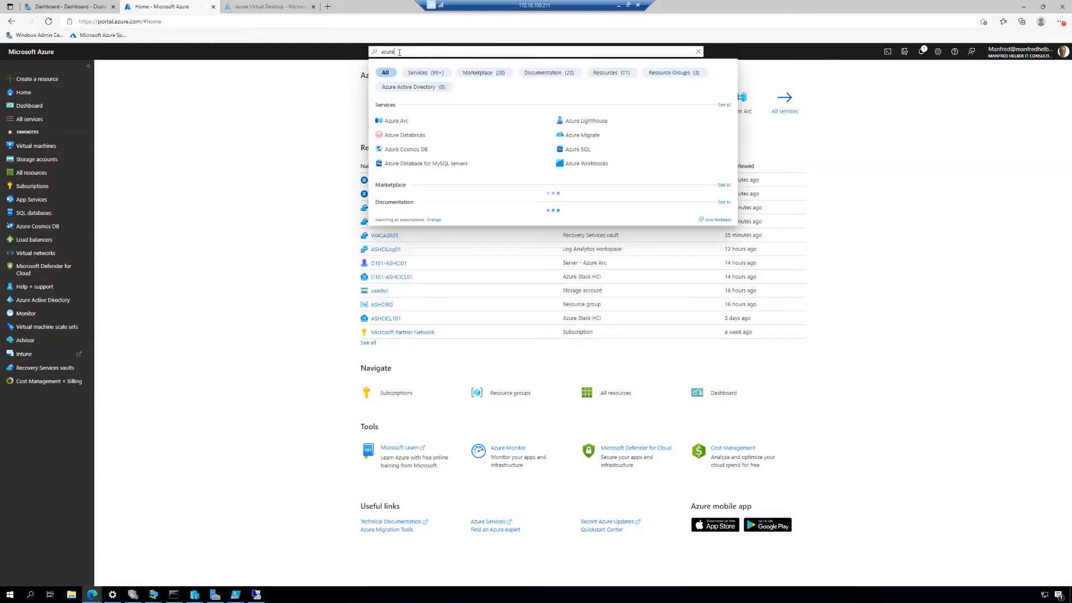
text( v)
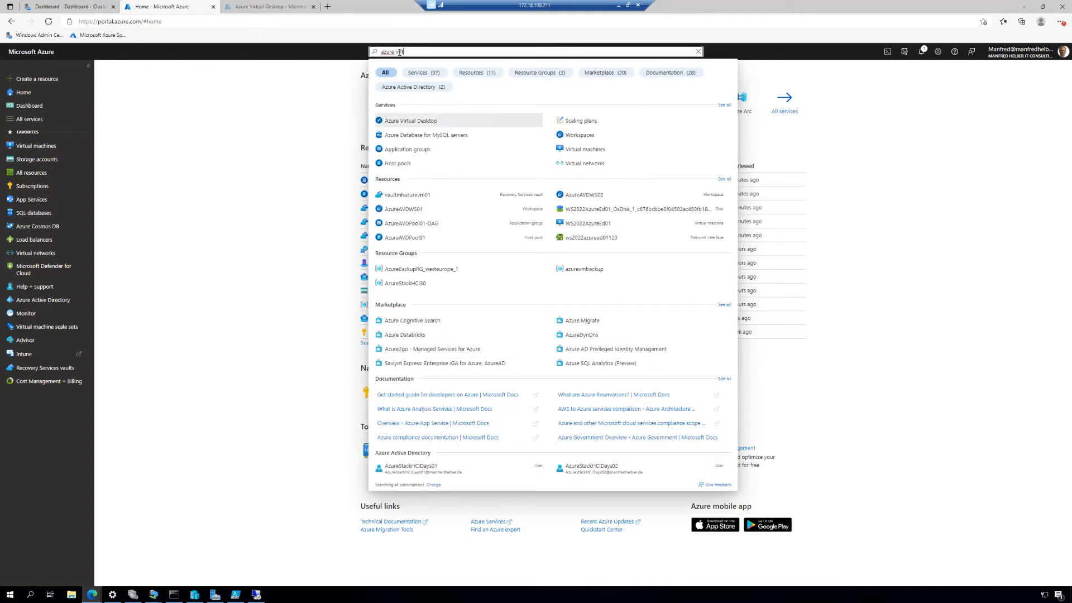
text(irt)
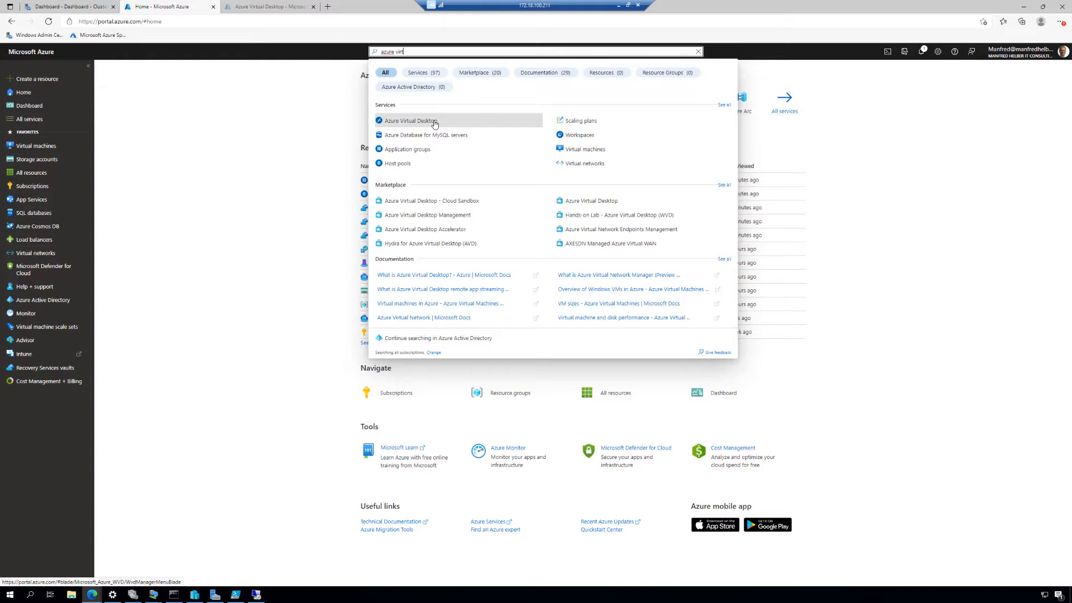
click(435, 124)
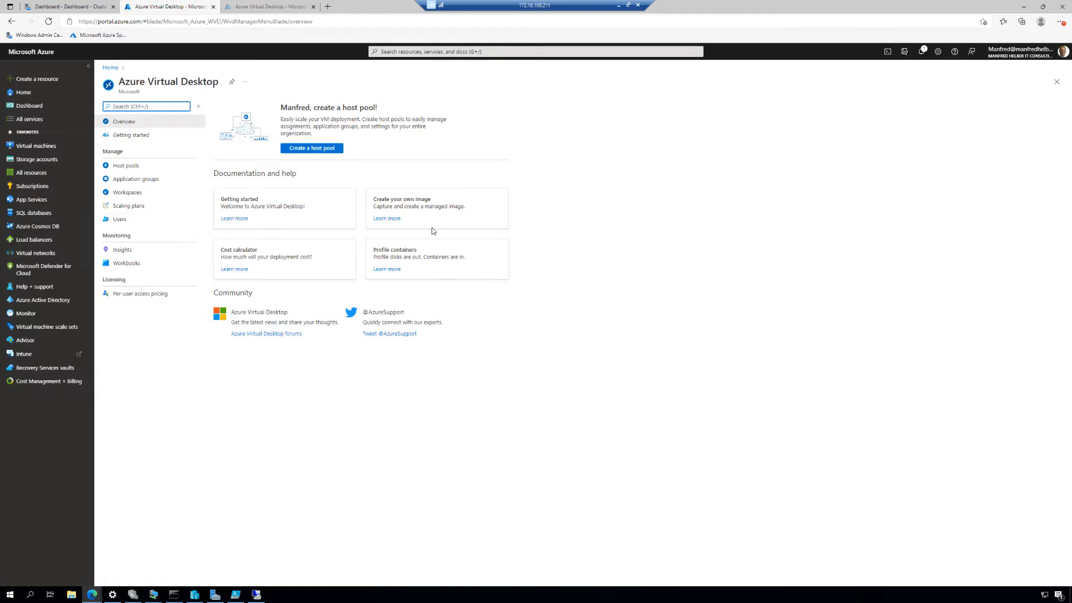
click(316, 150)
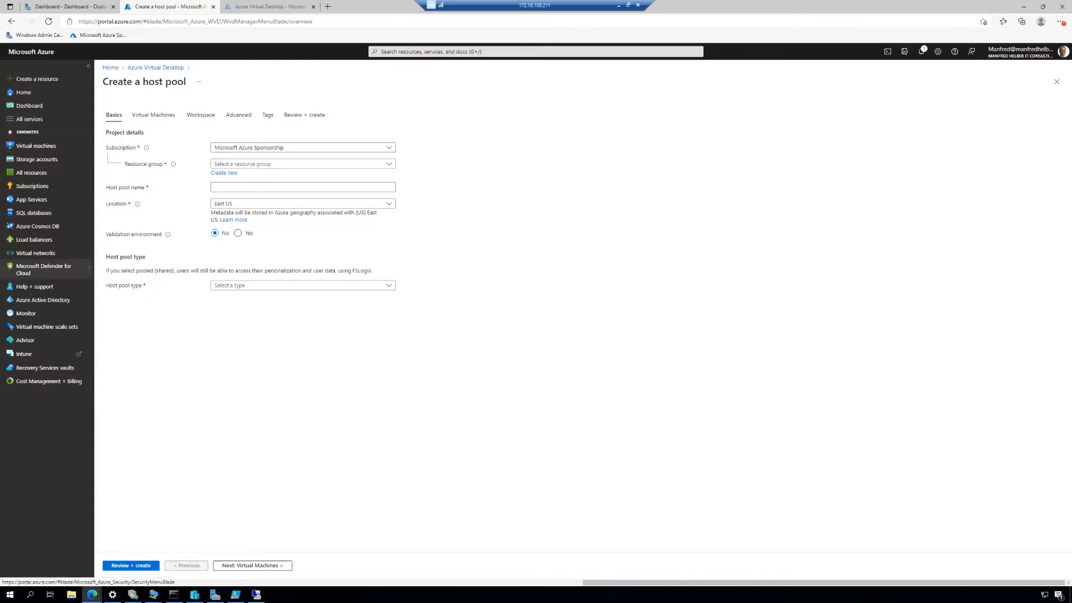
Assign the host pool to the Microsoft Azure Sponsorship subscription and the ASHCIRG resource group
mouse_move(44, 269)
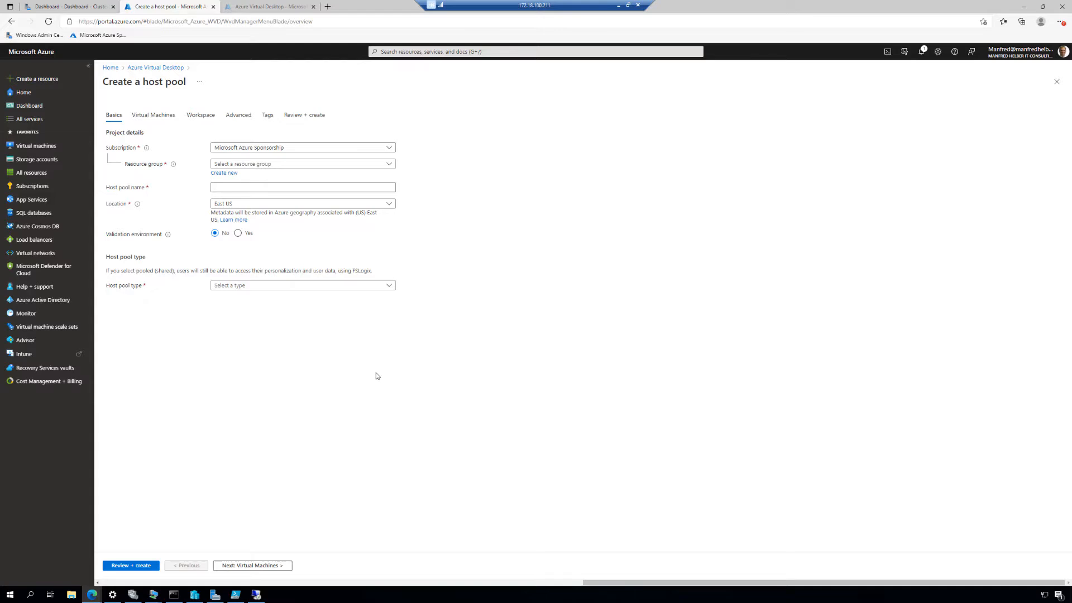
click(389, 148)
click(329, 190)
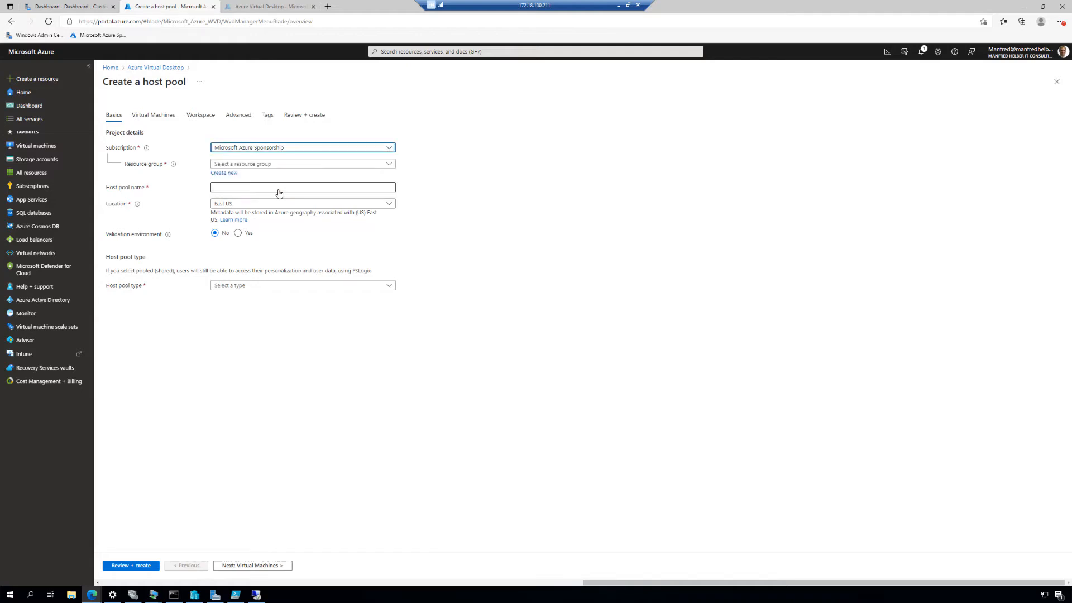
click(293, 148)
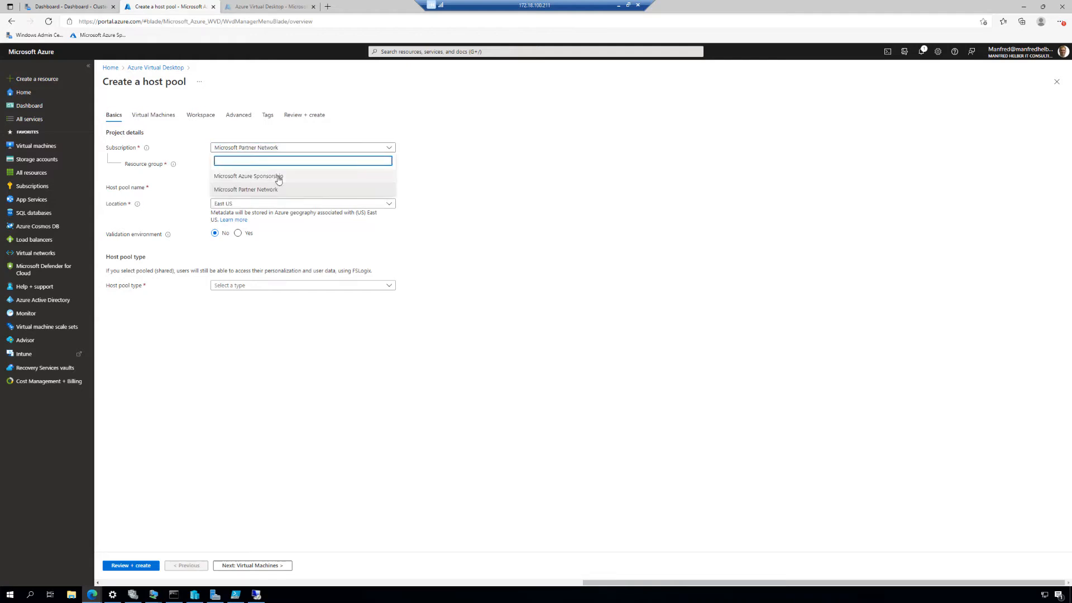
click(278, 178)
click(291, 164)
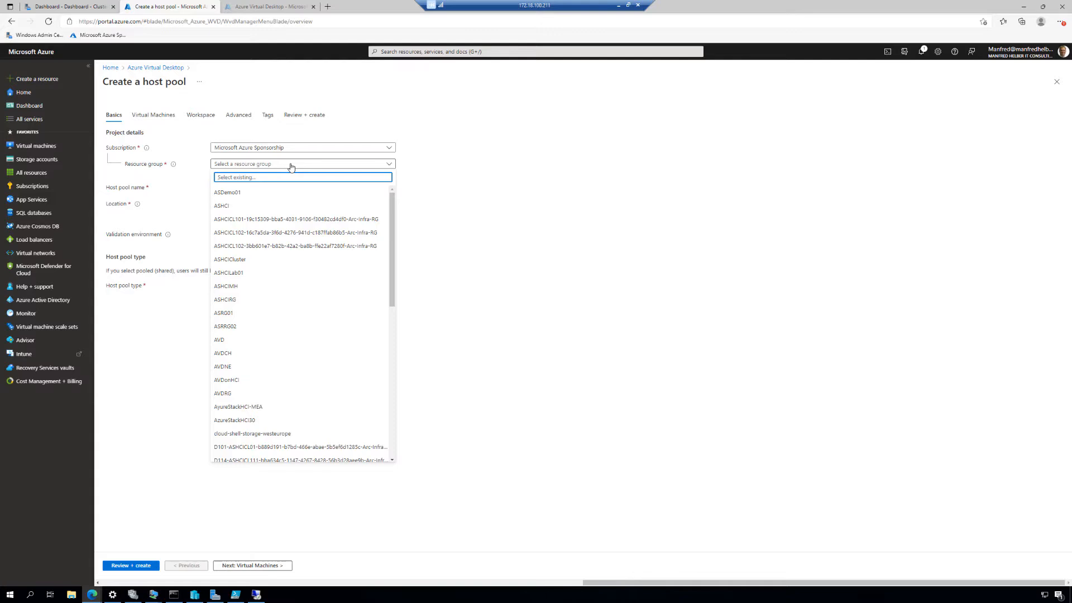
click(240, 303)
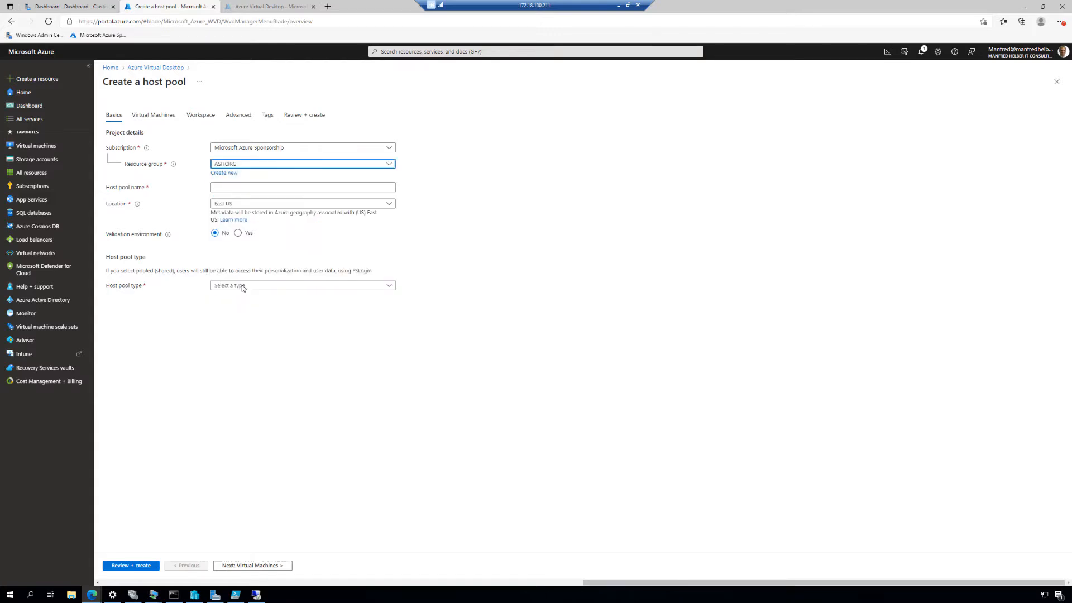
Name the host pool ASHCIAVD03 and set its location to West Europe
click(235, 188)
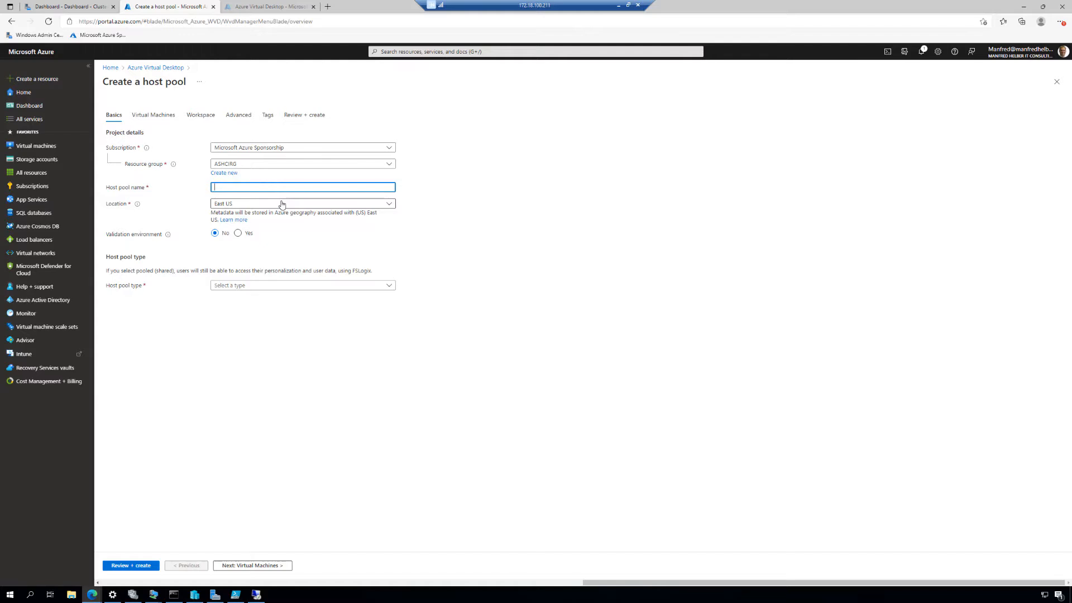
text(ASHCIAVD03)
click(282, 205)
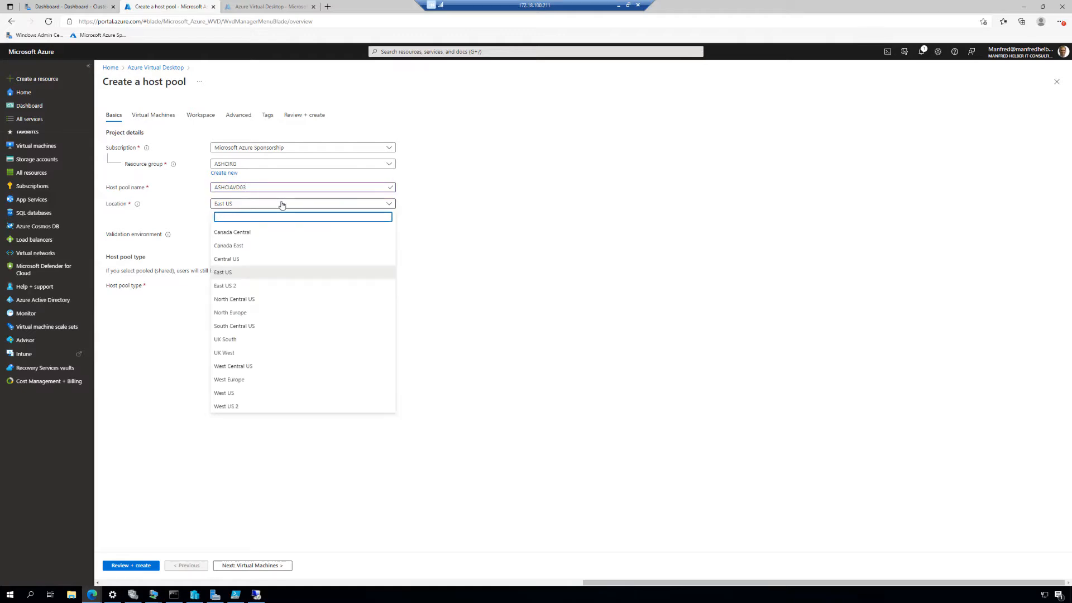
click(235, 383)
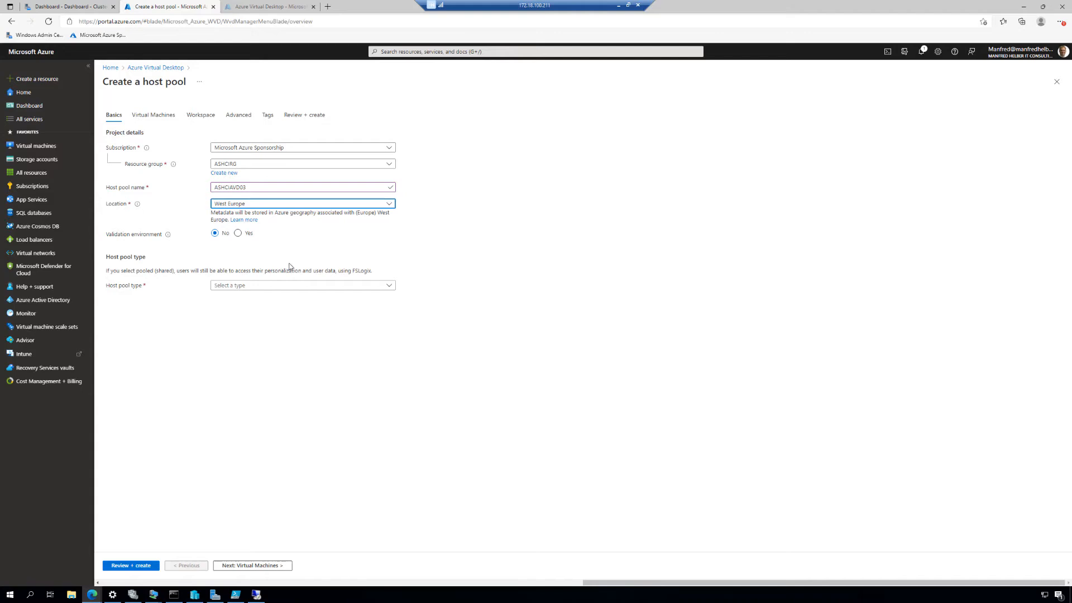
Set the host pool type to Pooled with Depth-first load balancing and a max session limit of 10
click(262, 288)
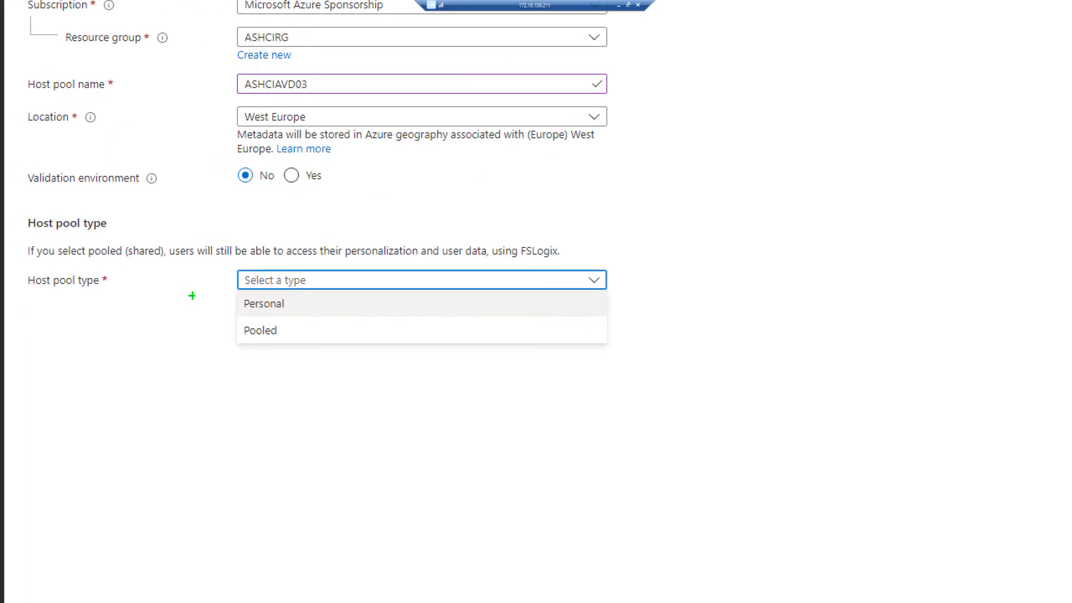
mouse_move(235, 290)
mouse_down()
mouse_move(275, 325)
mouse_move(351, 346)
mouse_up()
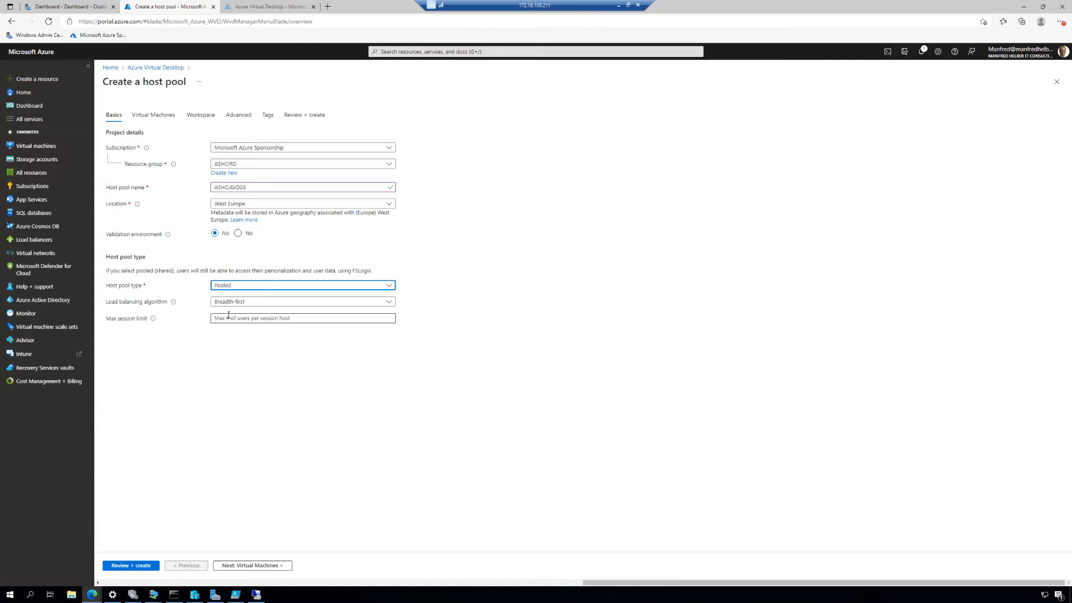
click(255, 302)
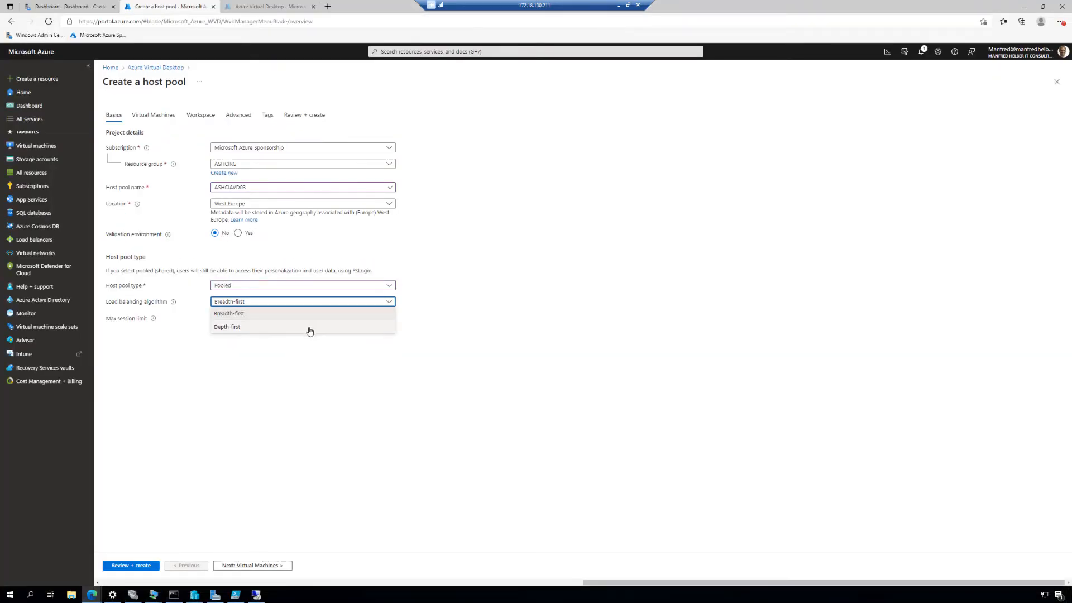
click(275, 328)
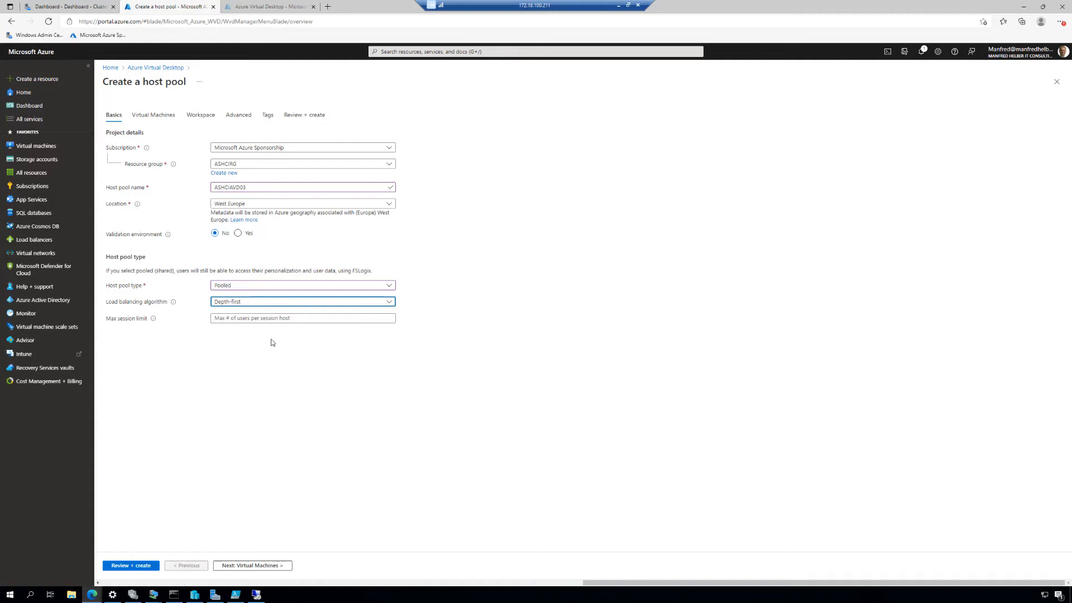
click(248, 317)
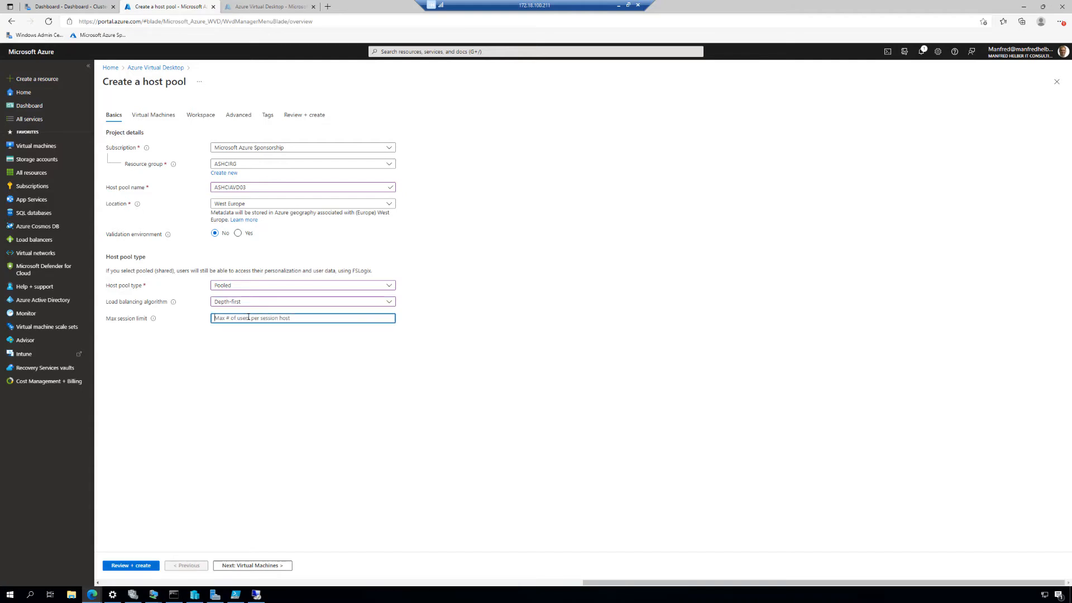
text(10)
Leave the option to add Azure virtual machines at No and continue to the workspace settings
click(263, 565)
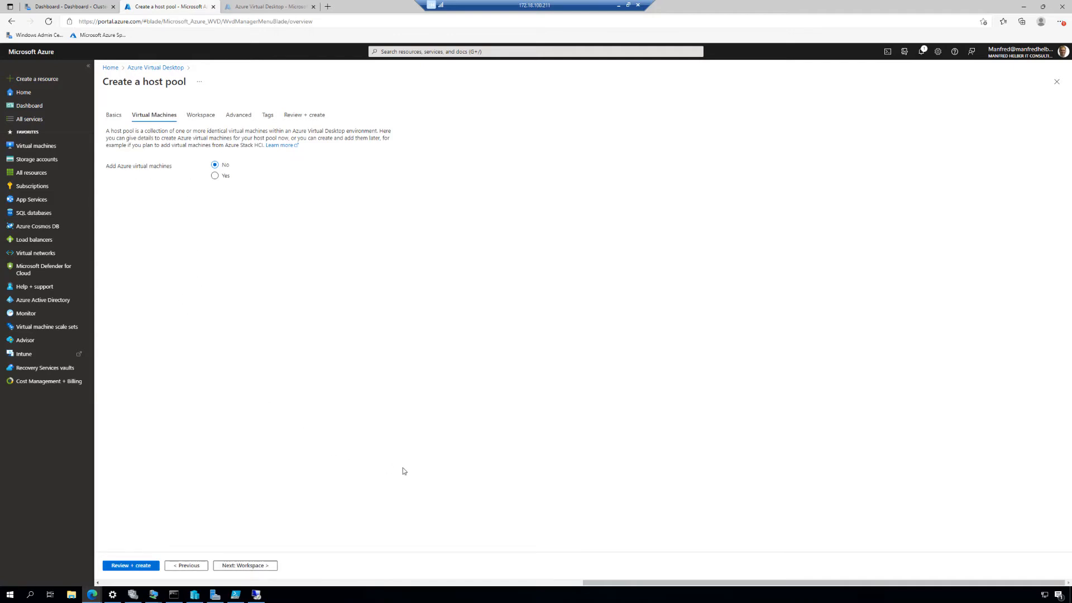
key(ctrl+1)
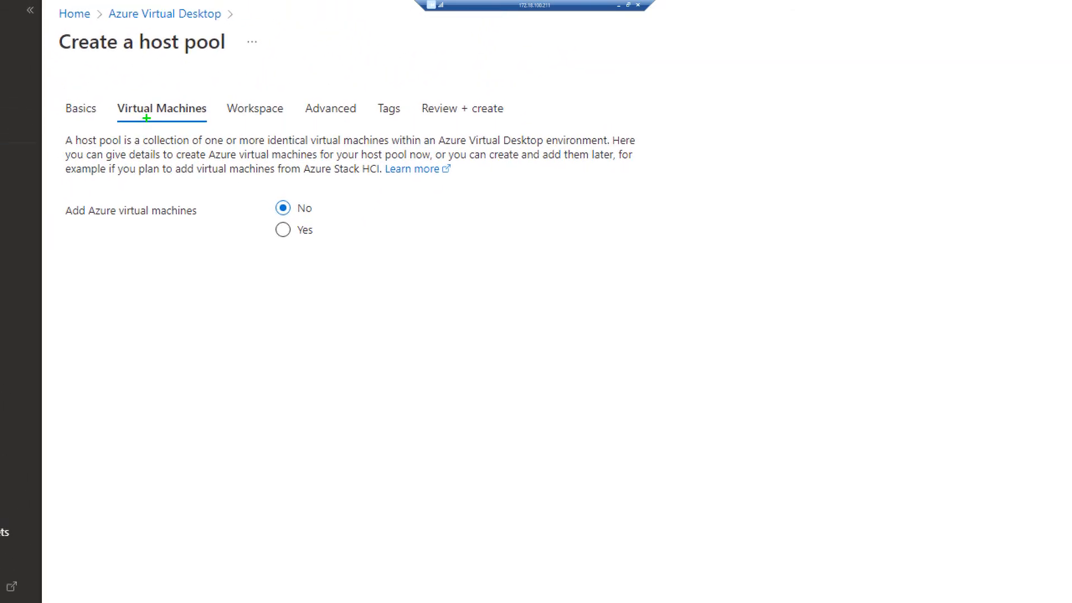
drag(57, 180, 410, 257)
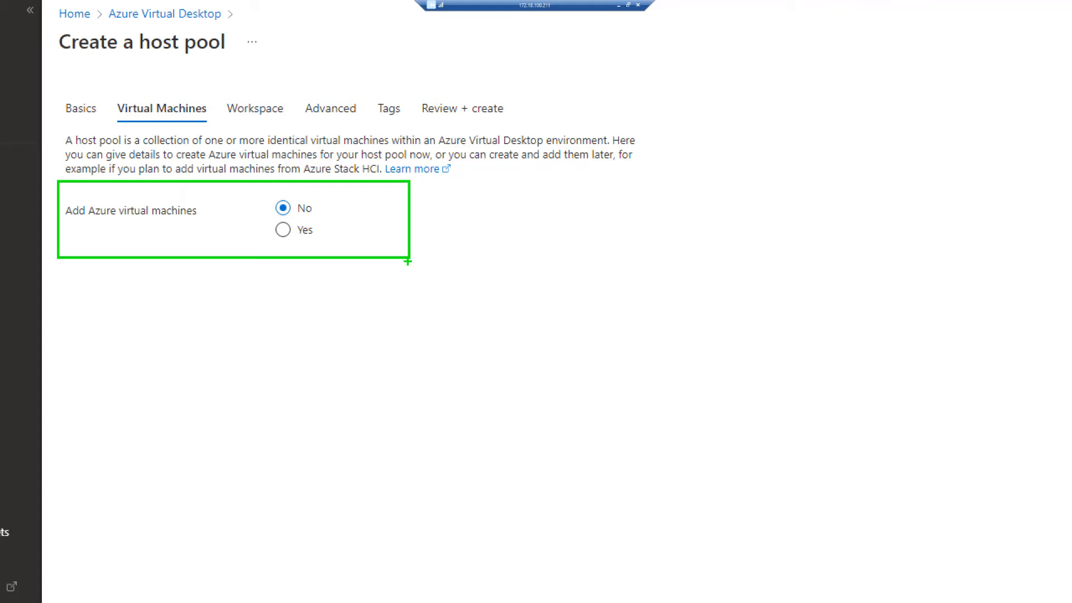
key(Escape)
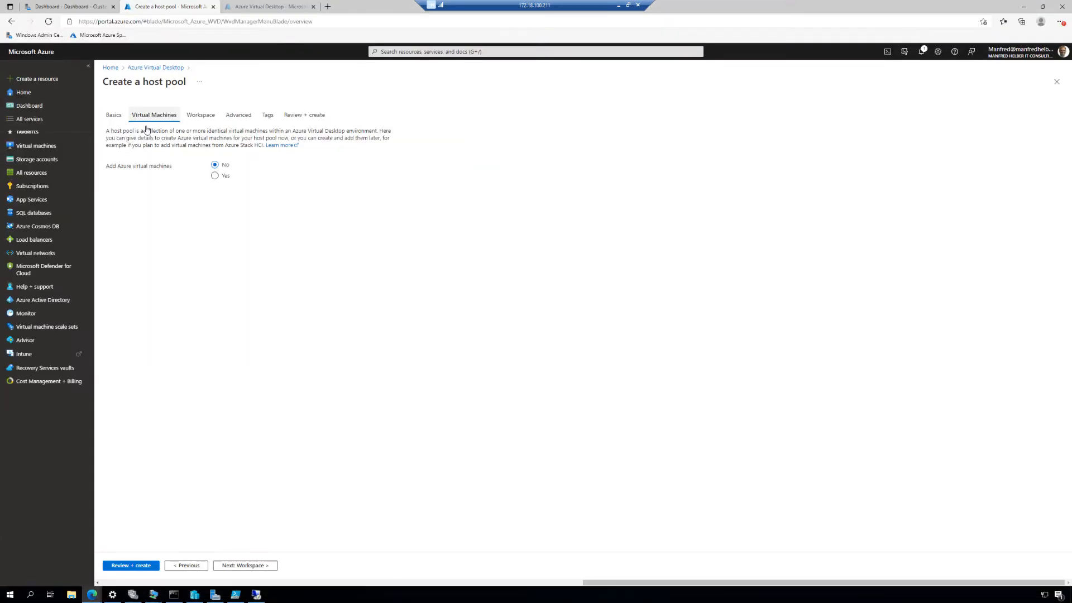
click(259, 567)
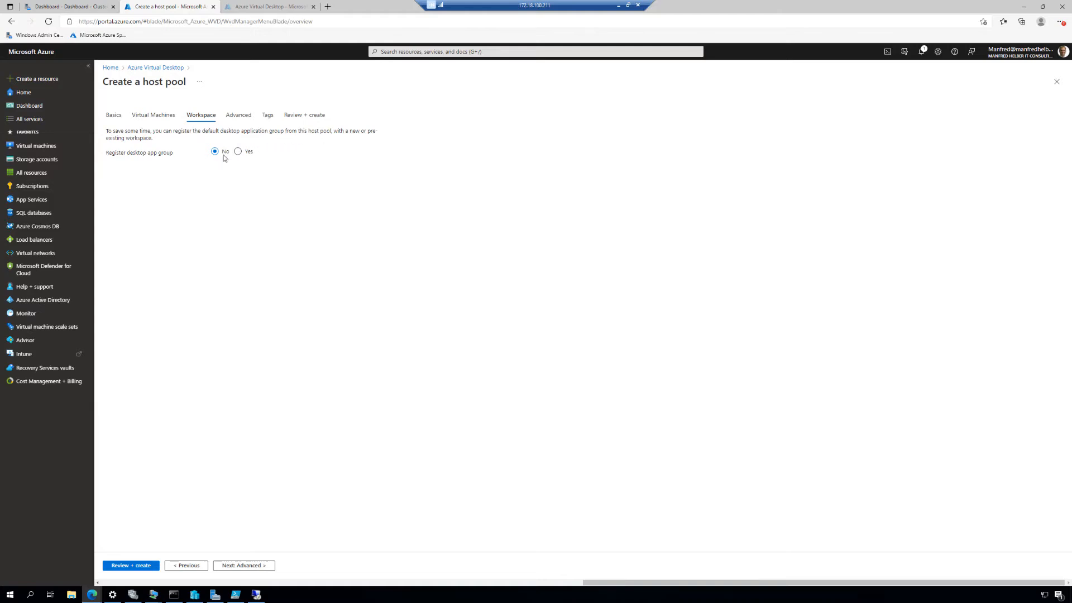
click(237, 151)
click(259, 169)
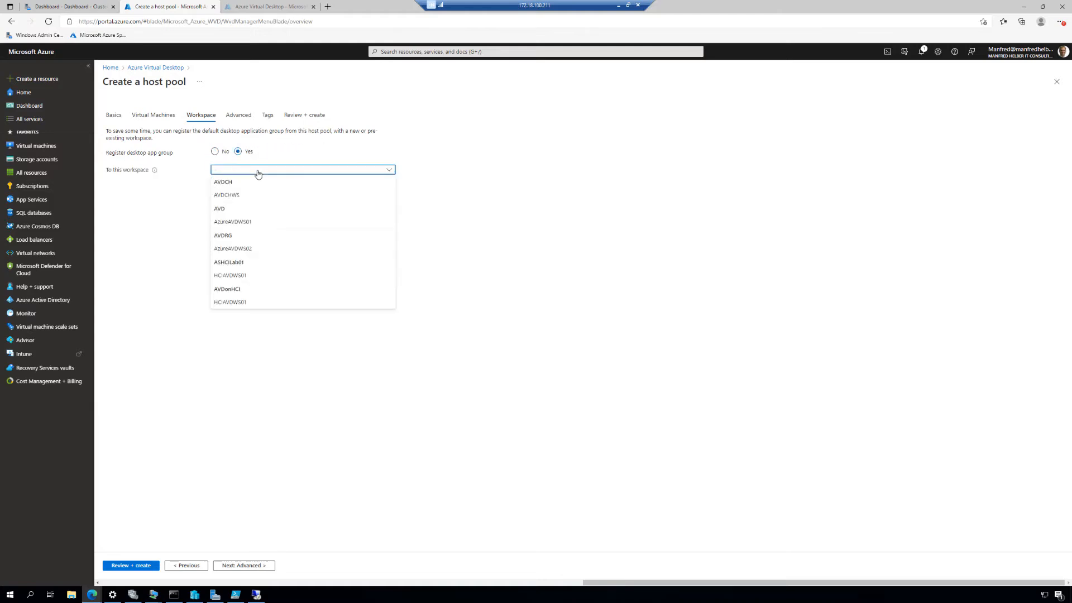
click(258, 171)
click(216, 151)
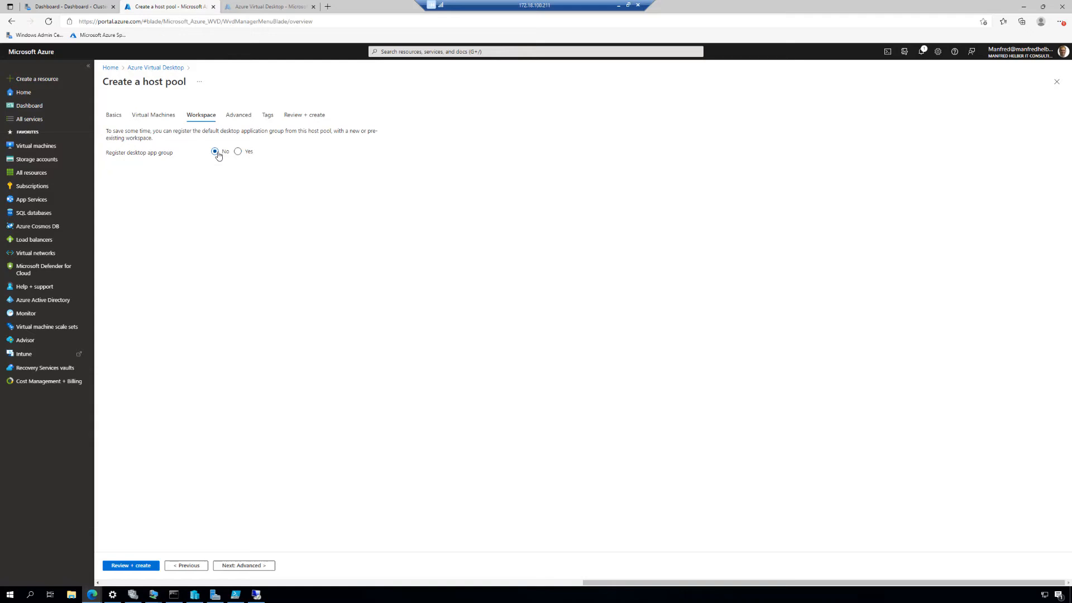
Enable registration of the desktop app group and assign it to a new workspace named ASHCIAVDWS03
click(238, 153)
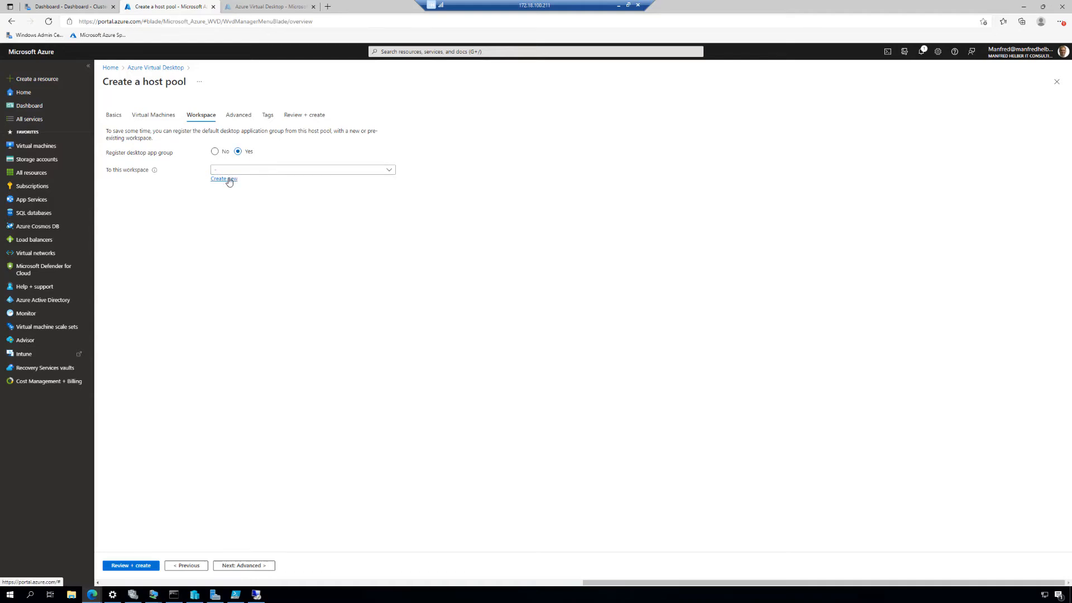
click(229, 180)
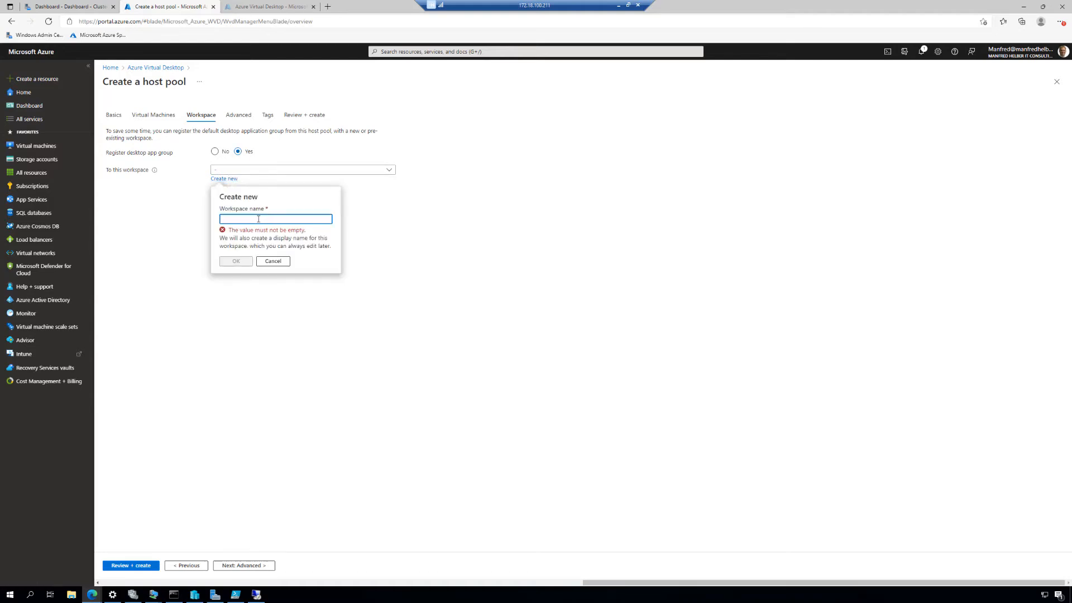
text(ASHCIAVDWS)
text(1)
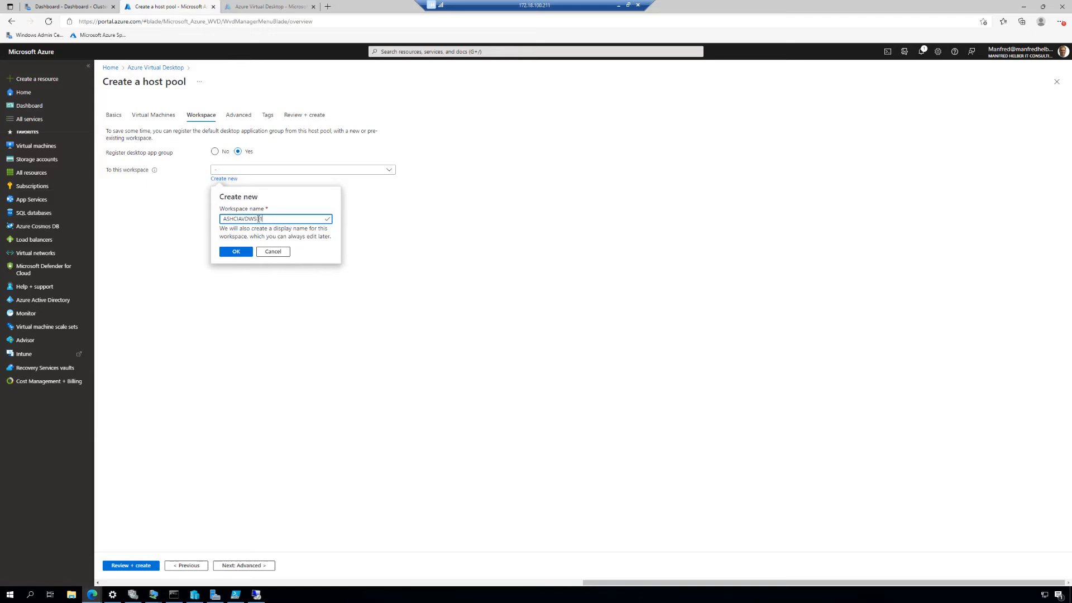
text(3)
click(236, 251)
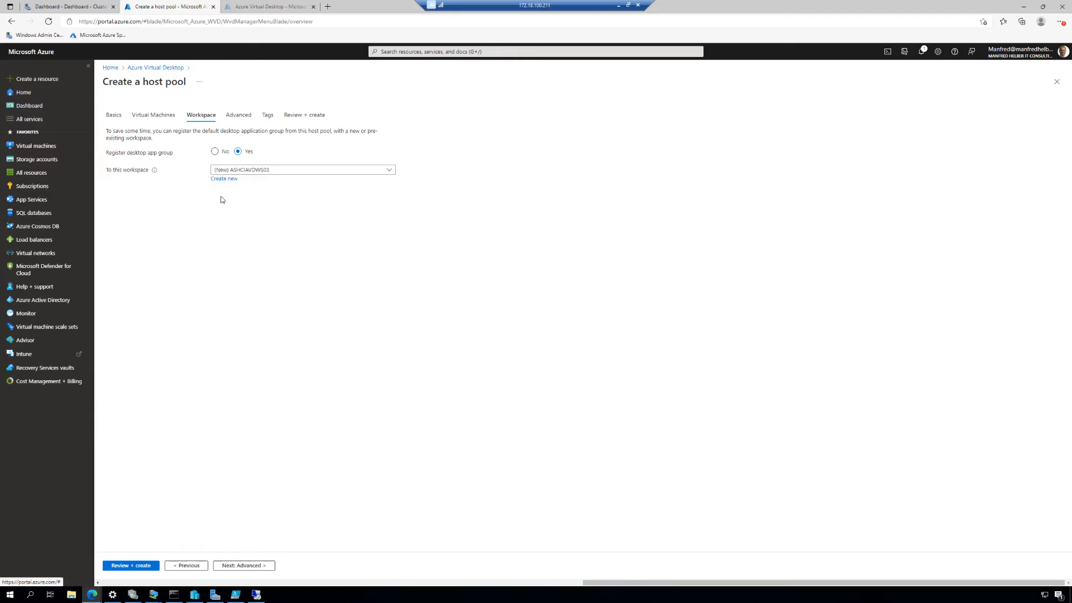
Proceed without diagnostics settings or tags, and create the host pool from the validated review
click(259, 565)
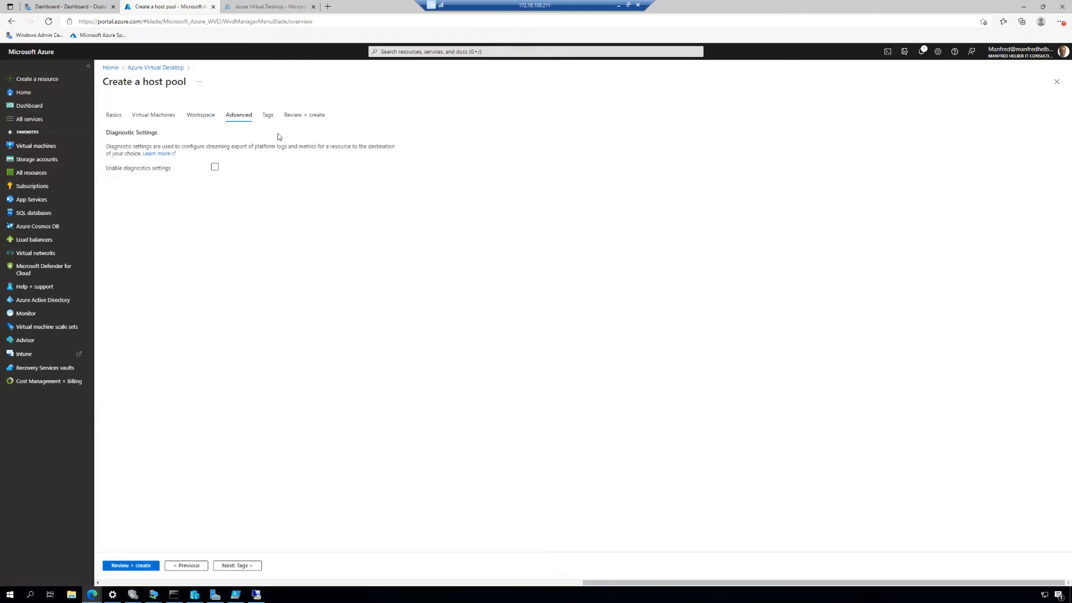
click(236, 565)
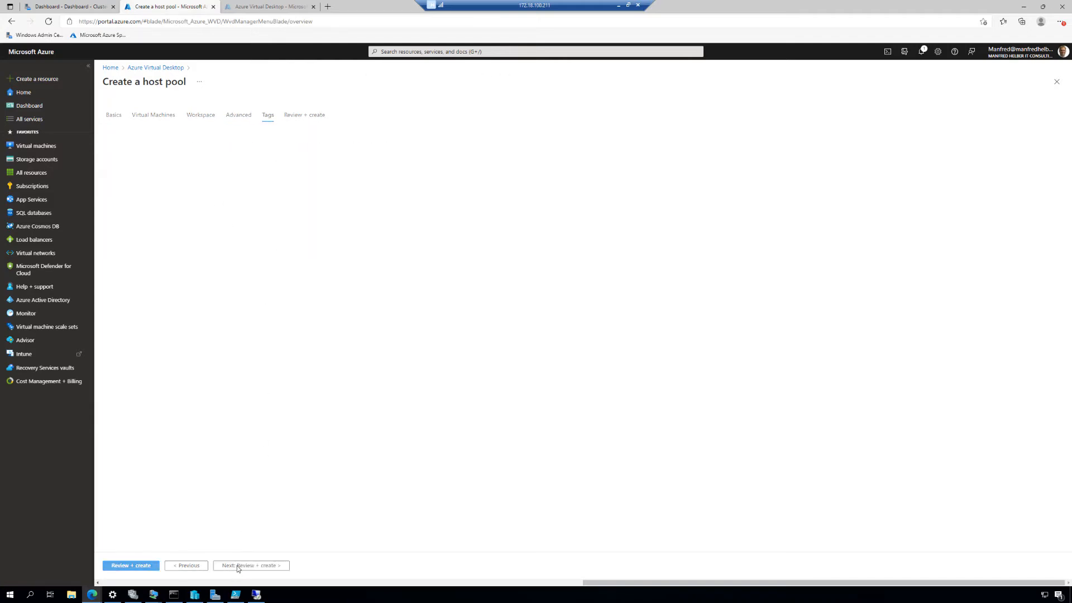
click(237, 566)
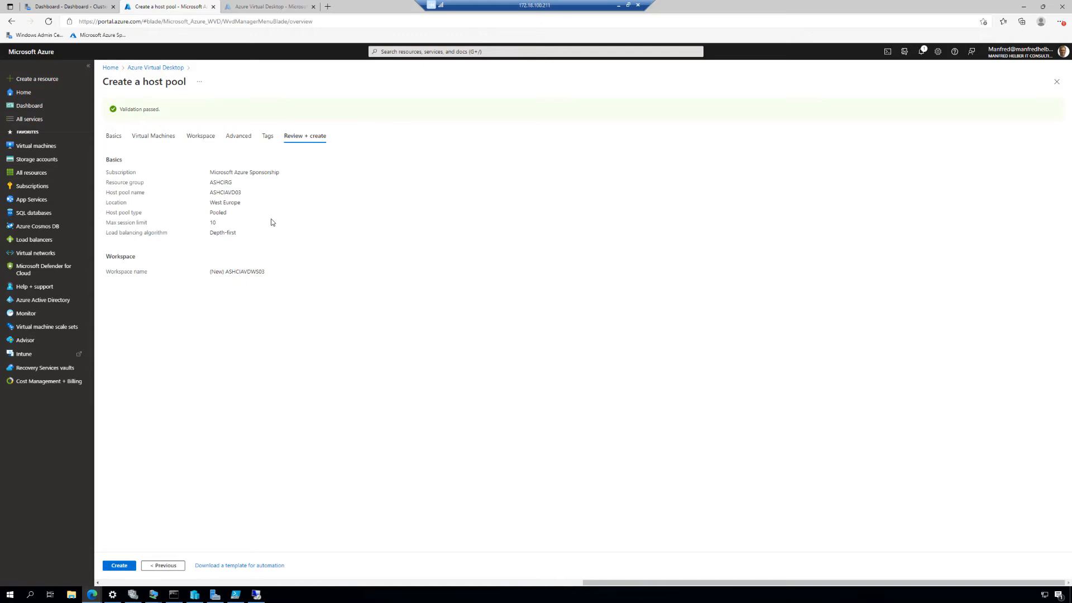
click(121, 566)
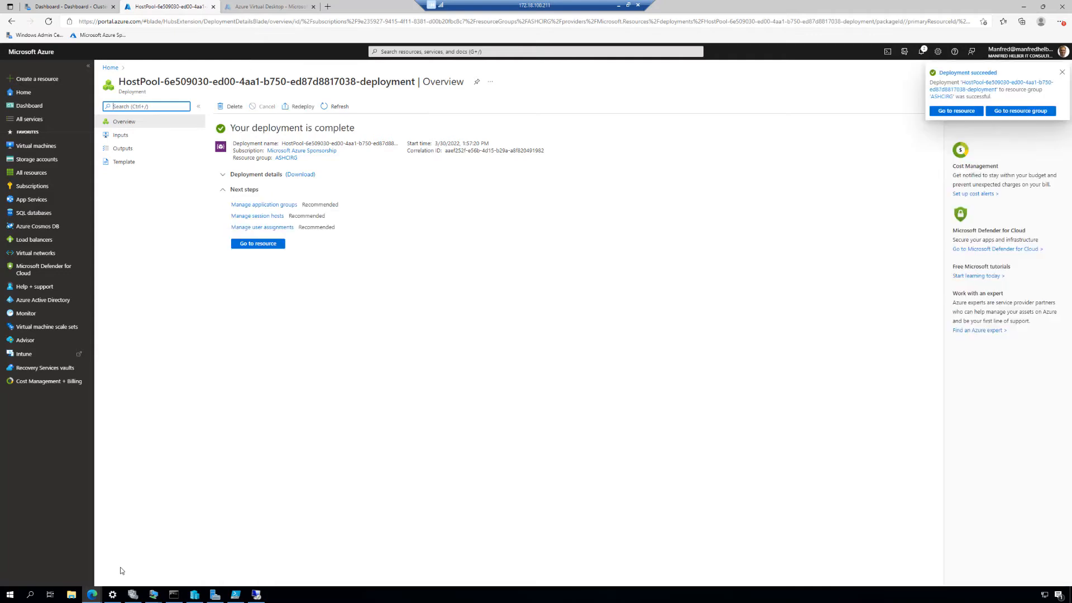
Switch to Windows Admin Center and open a VM Connect session for Win11AVDVM01 from the cluster's virtual machine inventory
click(82, 9)
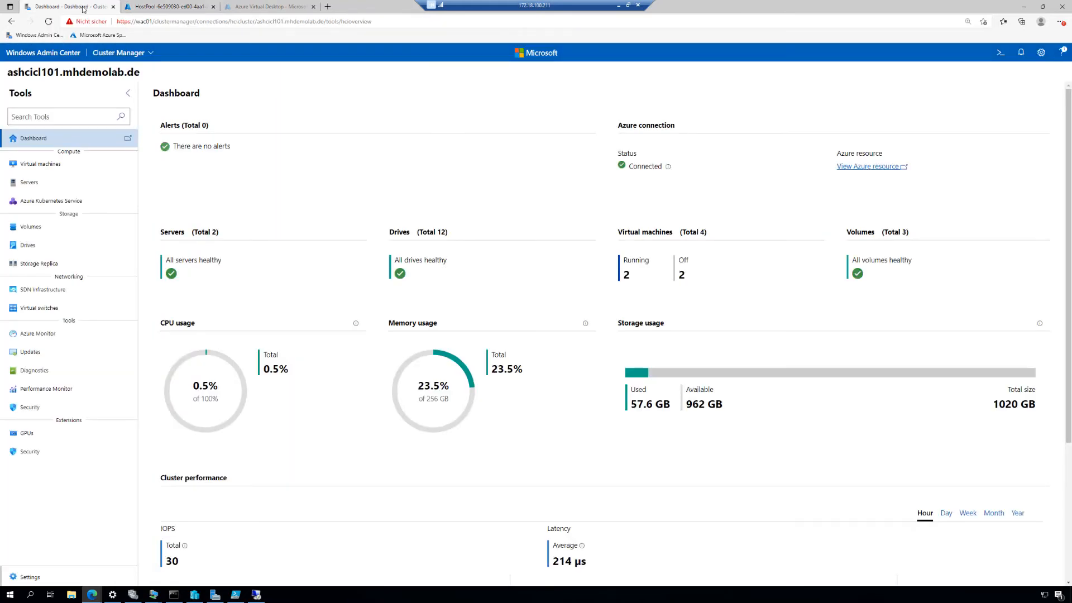
click(49, 166)
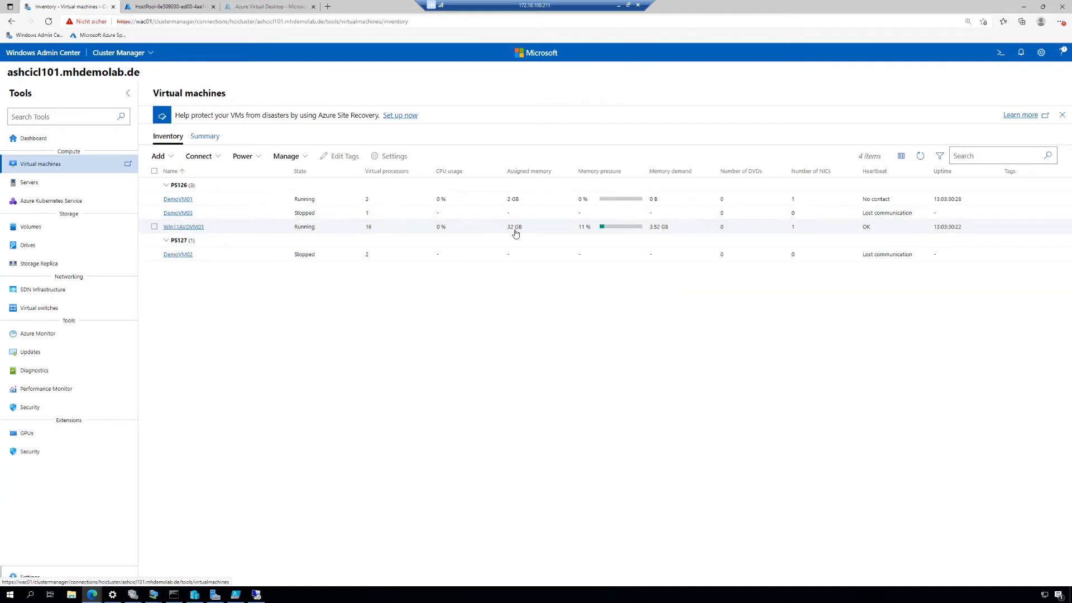
click(155, 227)
click(223, 156)
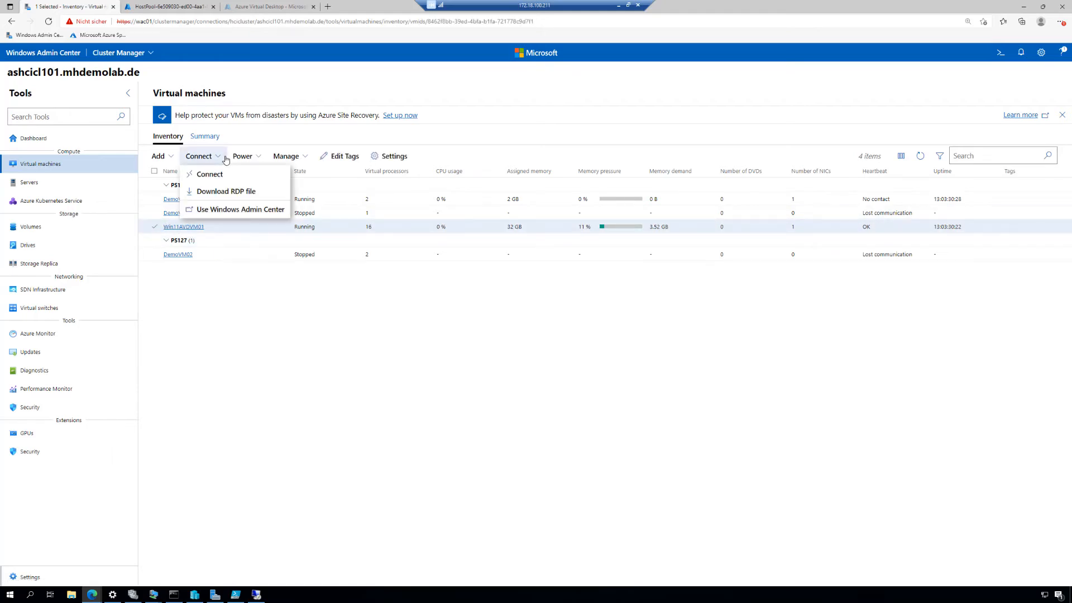
click(222, 175)
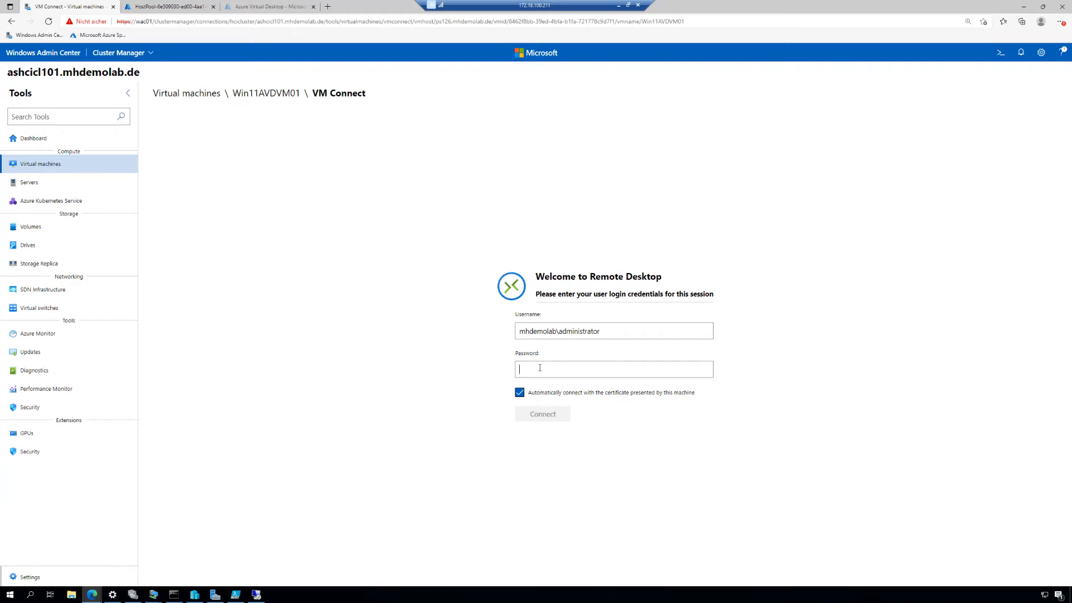
Enter the administrator account's password and connect to the Win11AVDVM01 remote desktop
text(•)
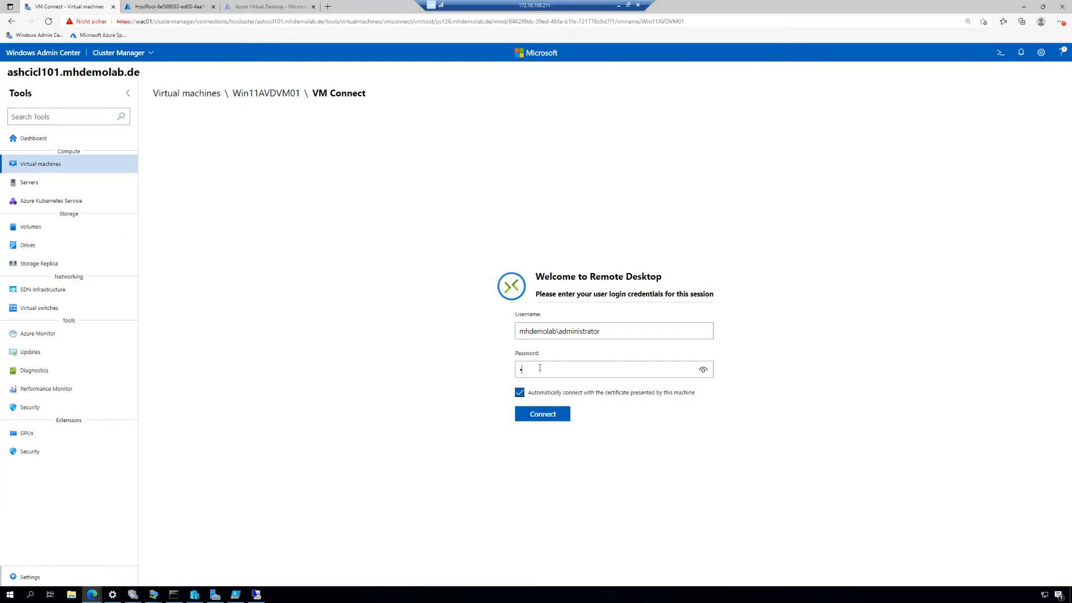
text(•••••••••••••)
key(Return)
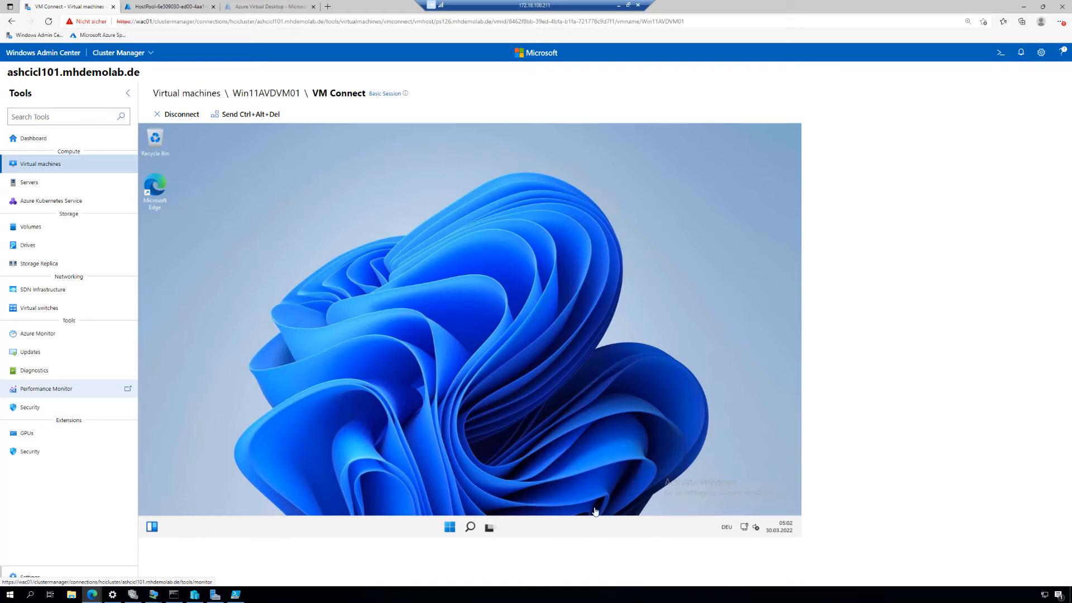
Search for Control Panel inside the virtual machine and open its Programs and Features list
click(450, 528)
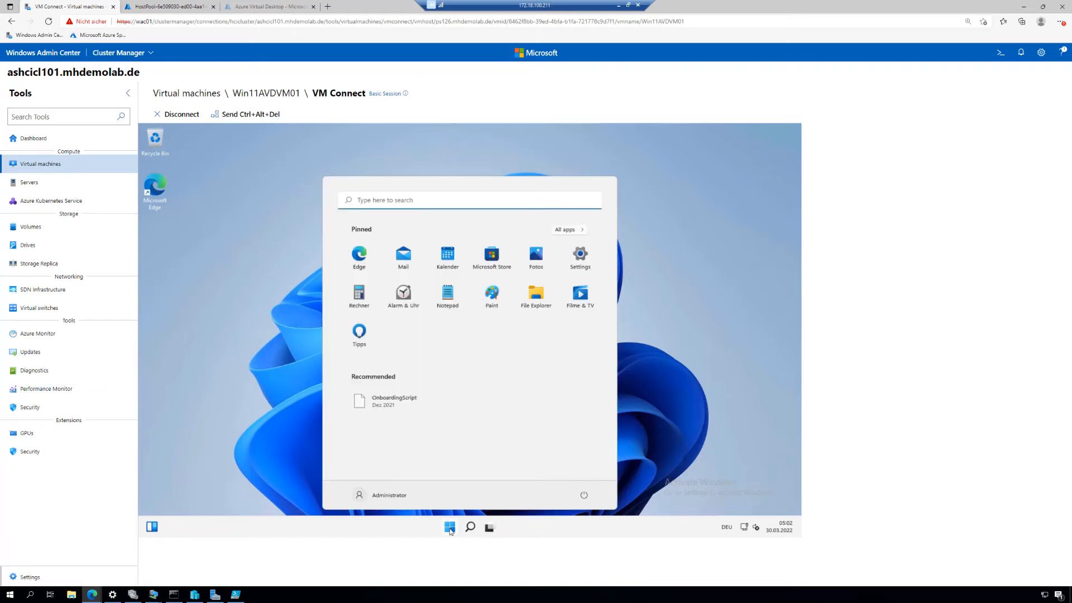
click(407, 200)
text(cont)
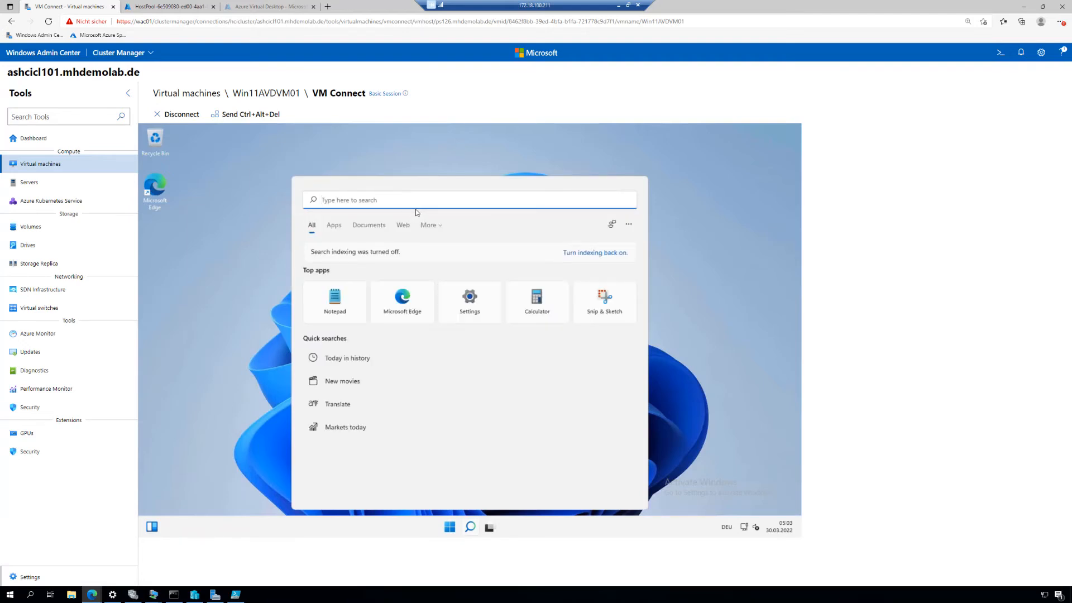
text(control)
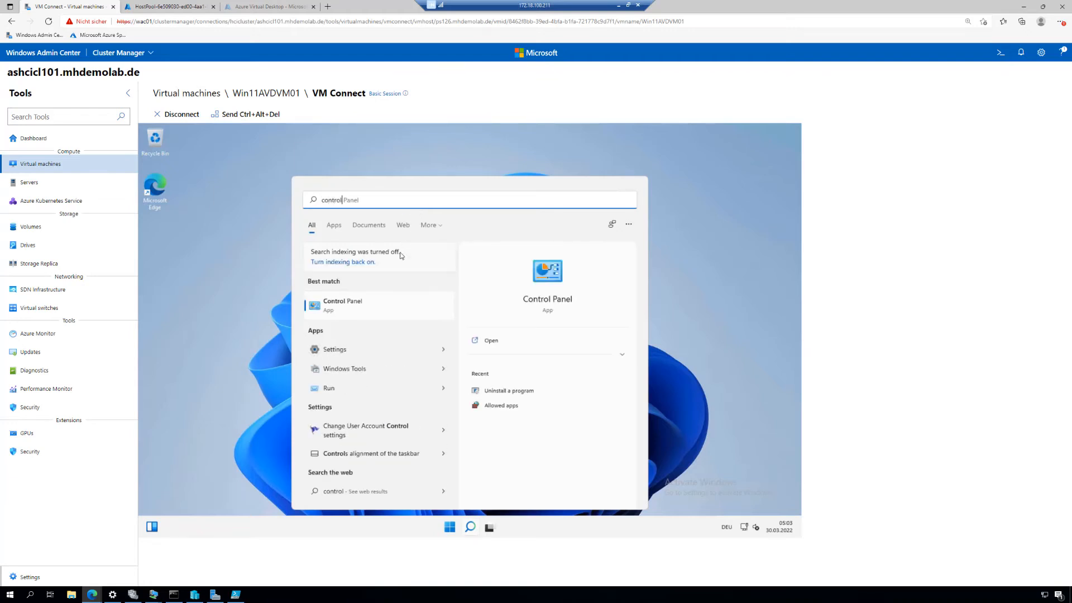
click(345, 304)
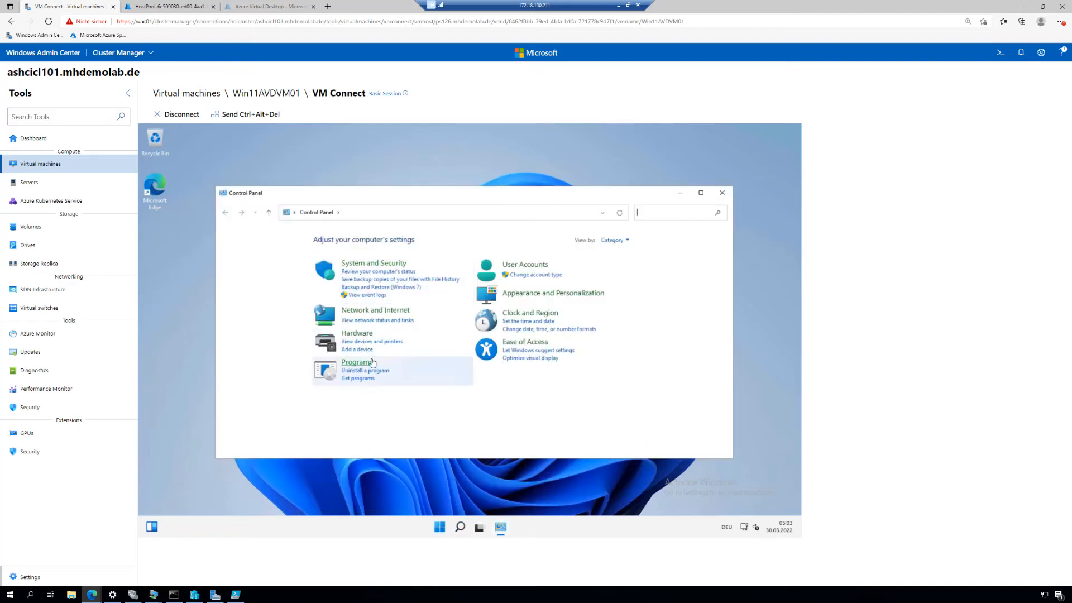
click(356, 363)
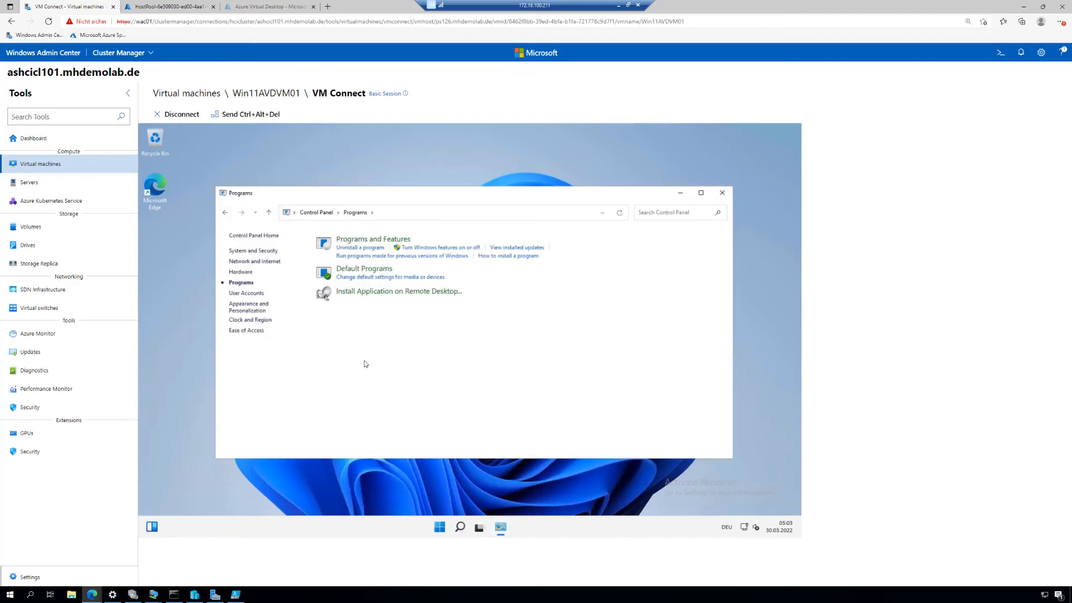
click(372, 240)
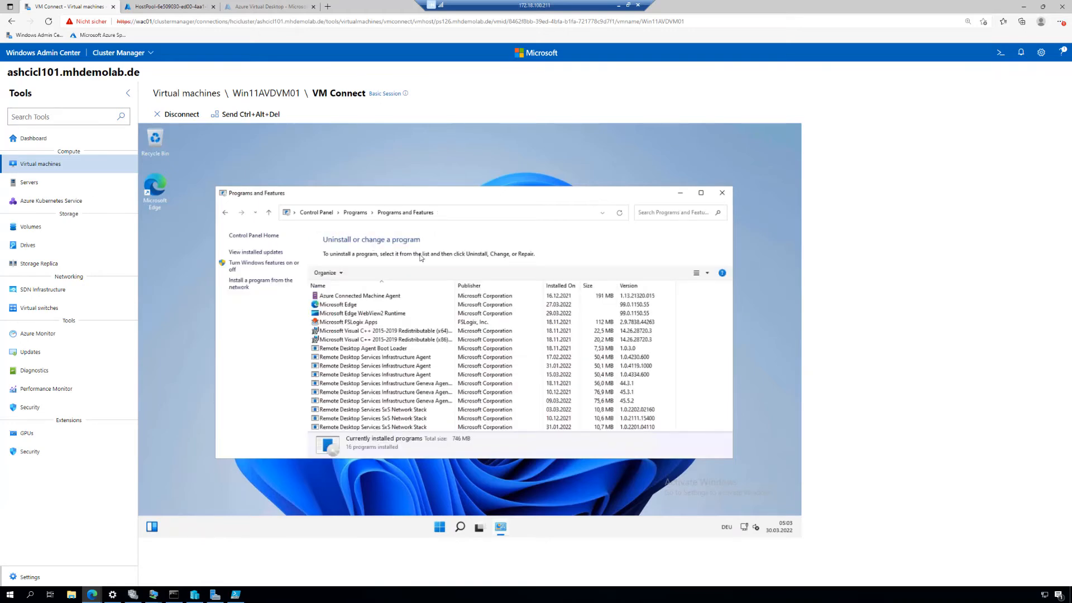
Reposition and enlarge the Programs and Features window, and examine the installed FSLogix and Remote Desktop components
drag(450, 190, 431, 165)
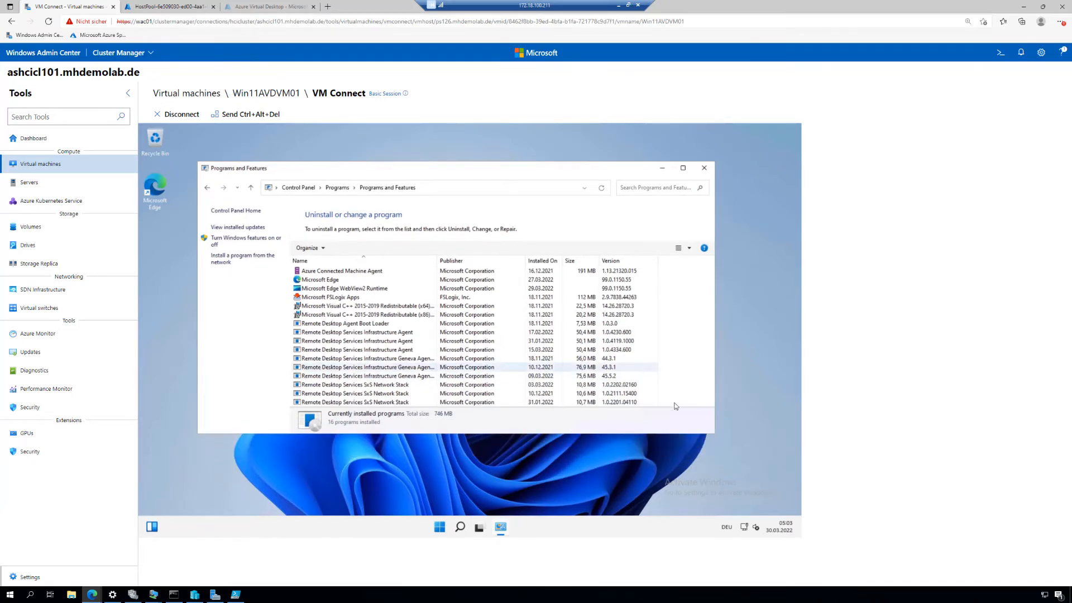
drag(713, 434, 729, 500)
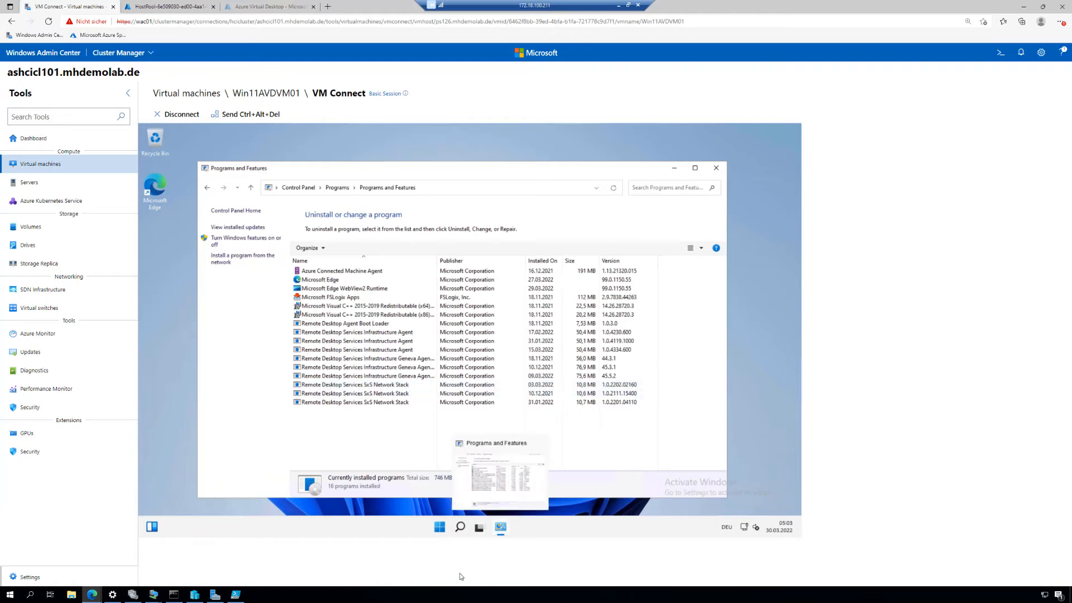
click(376, 525)
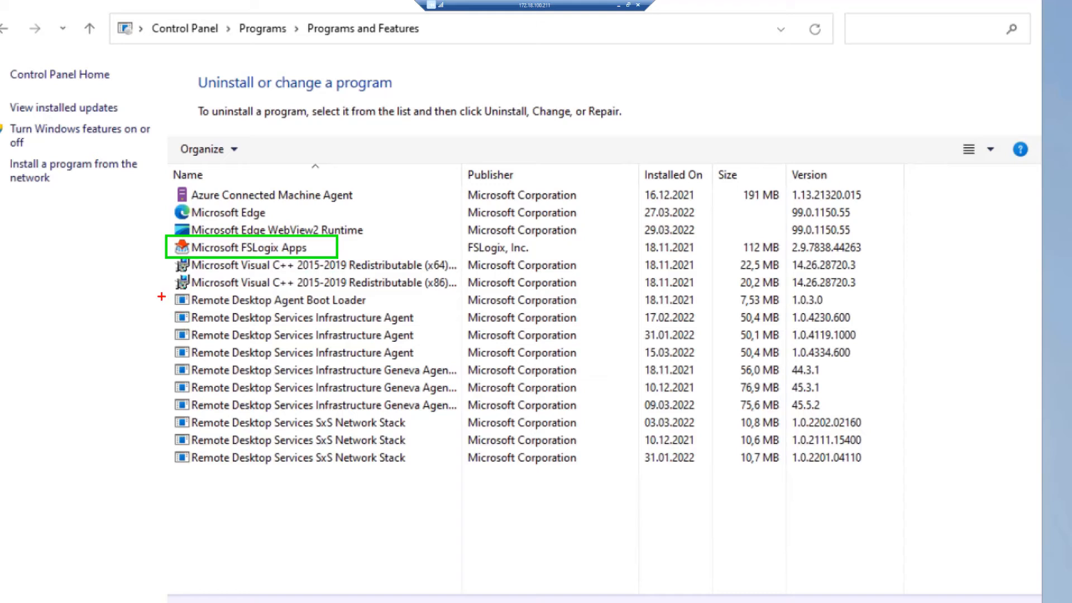
mouse_move(156, 287)
mouse_down()
mouse_move(399, 459)
mouse_move(458, 476)
mouse_up()
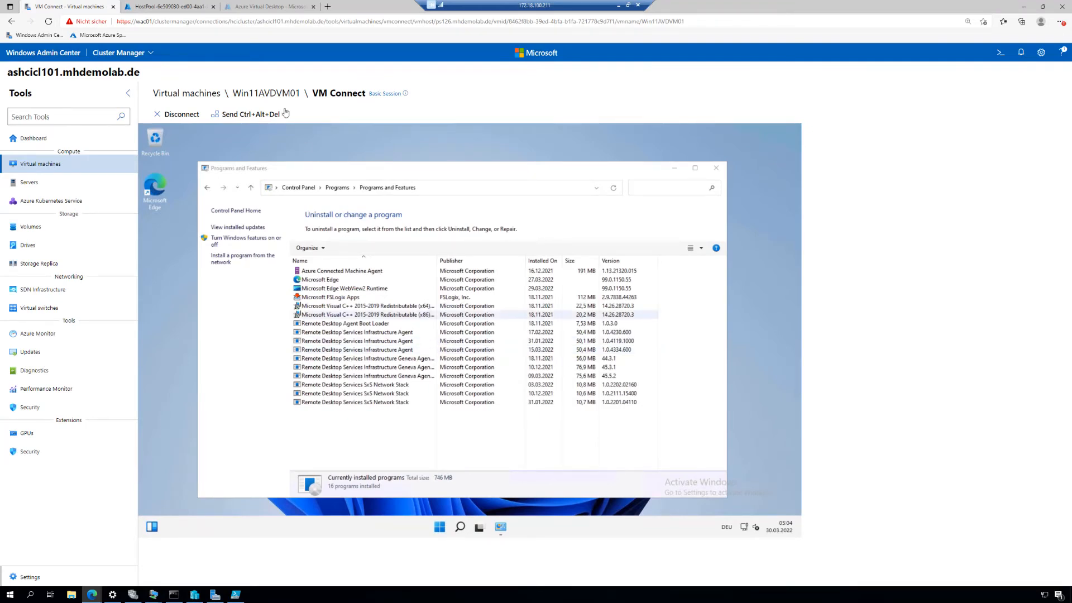
Switch to the Azure portal and view the session hosts of host pool HCIAVDPool01 in Azure Virtual Desktop
click(172, 8)
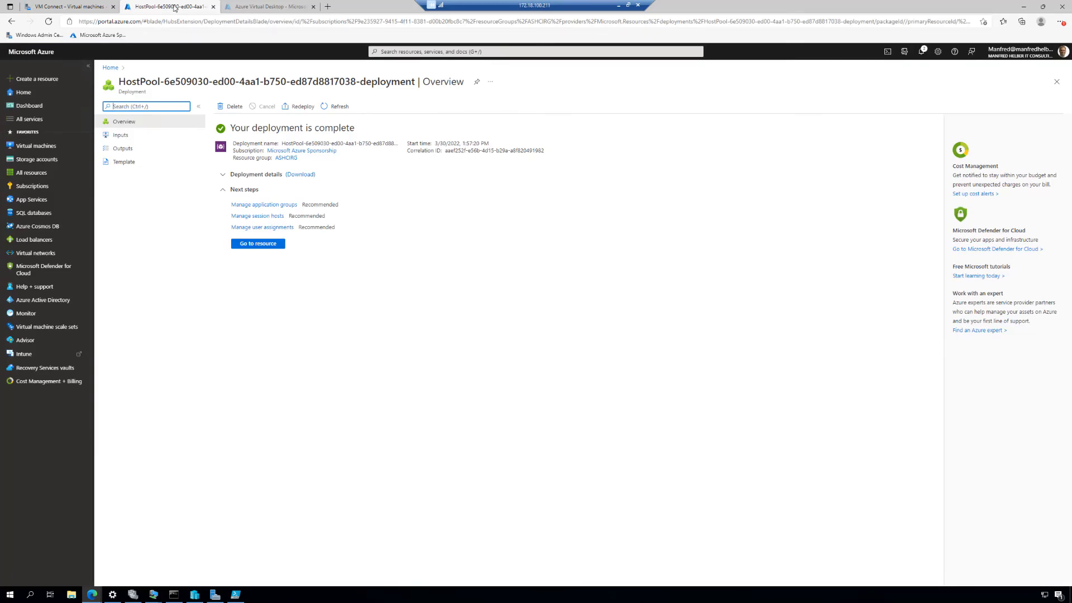
click(401, 49)
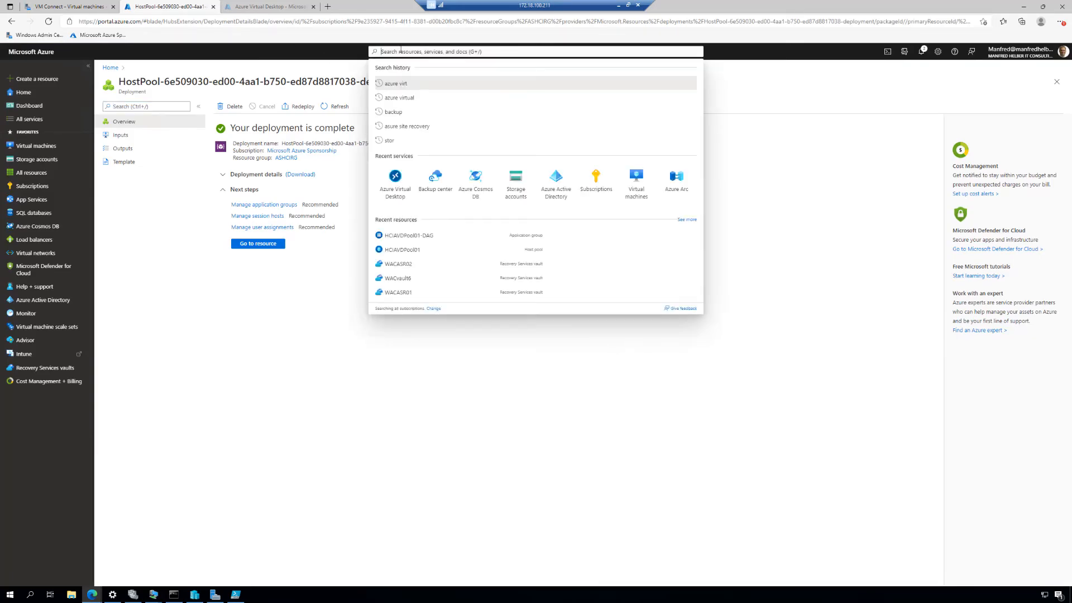
click(395, 177)
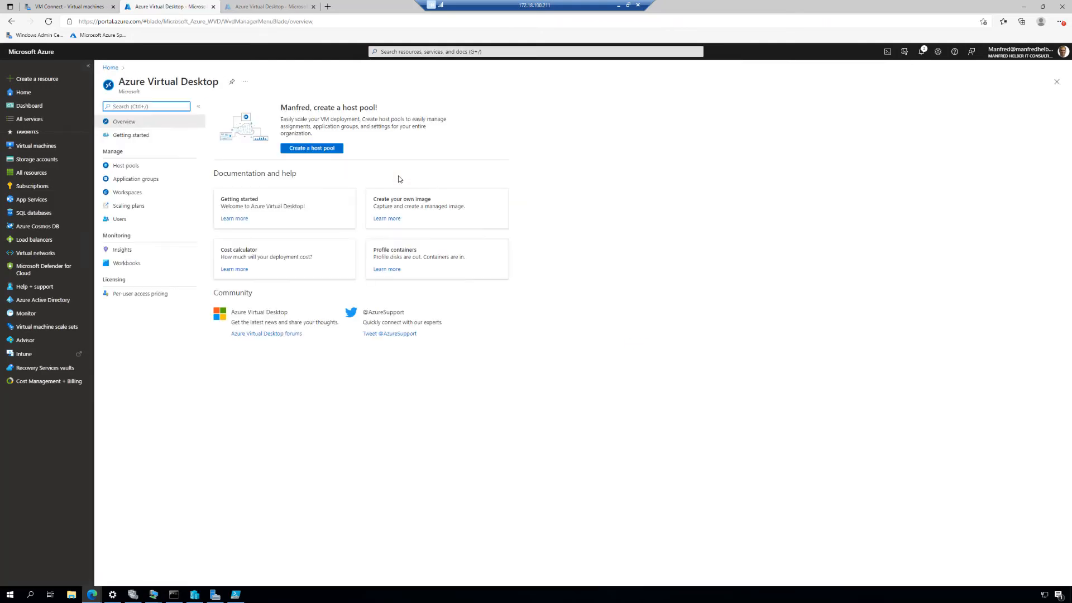
click(126, 167)
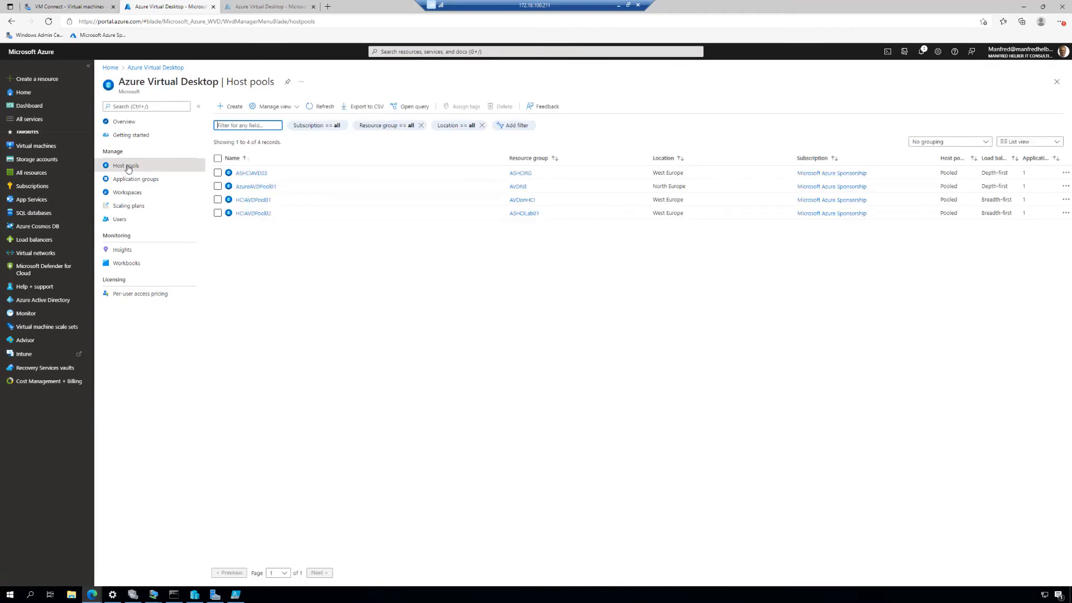
click(261, 200)
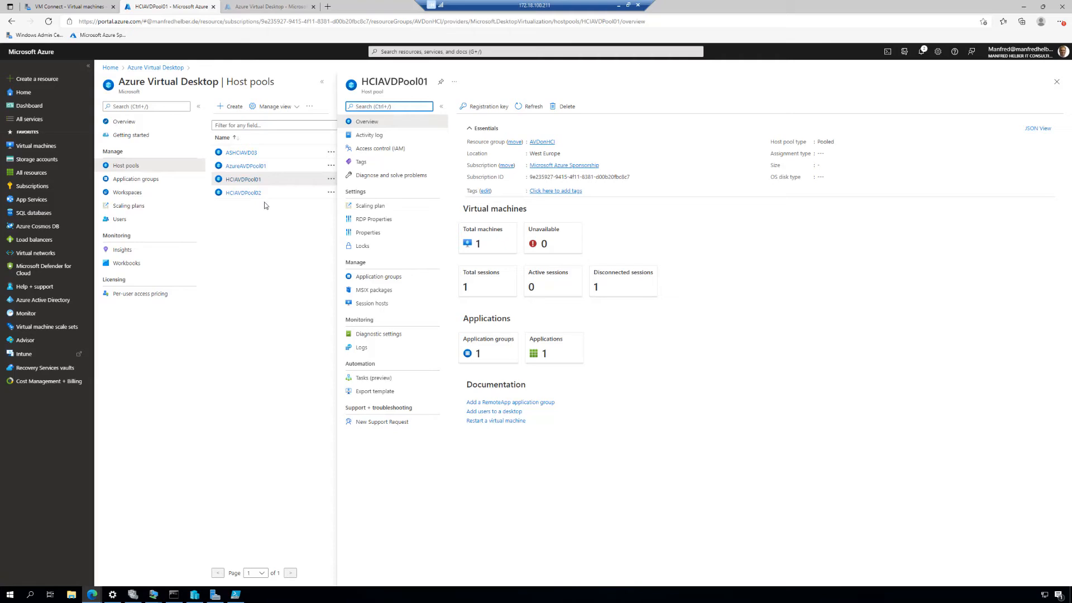
click(491, 242)
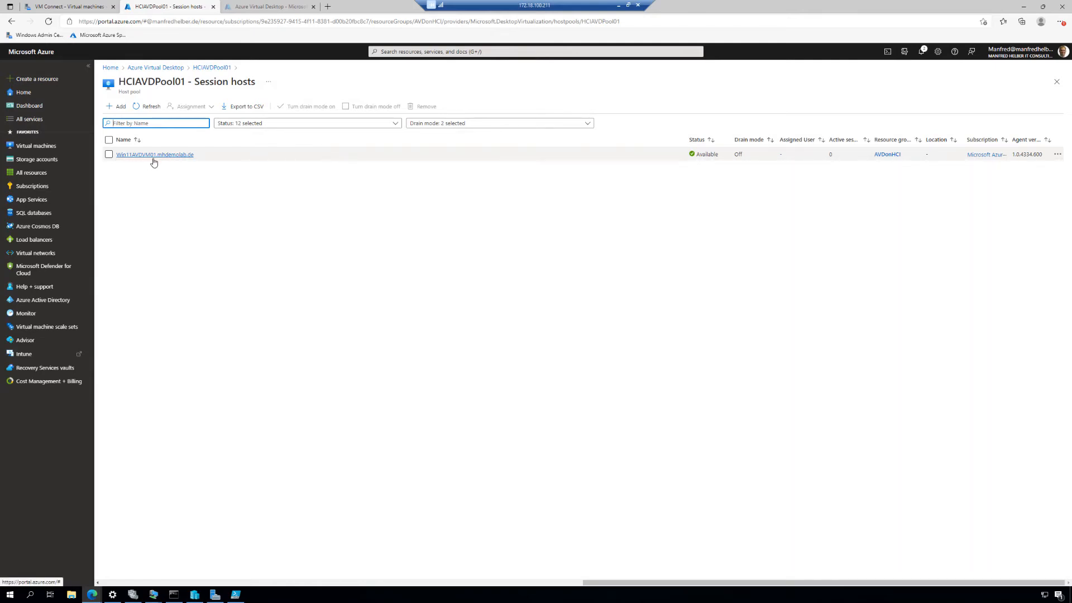
Return to Windows Admin Center and open the cluster's Virtual machines tool in a separate browser tab
click(80, 9)
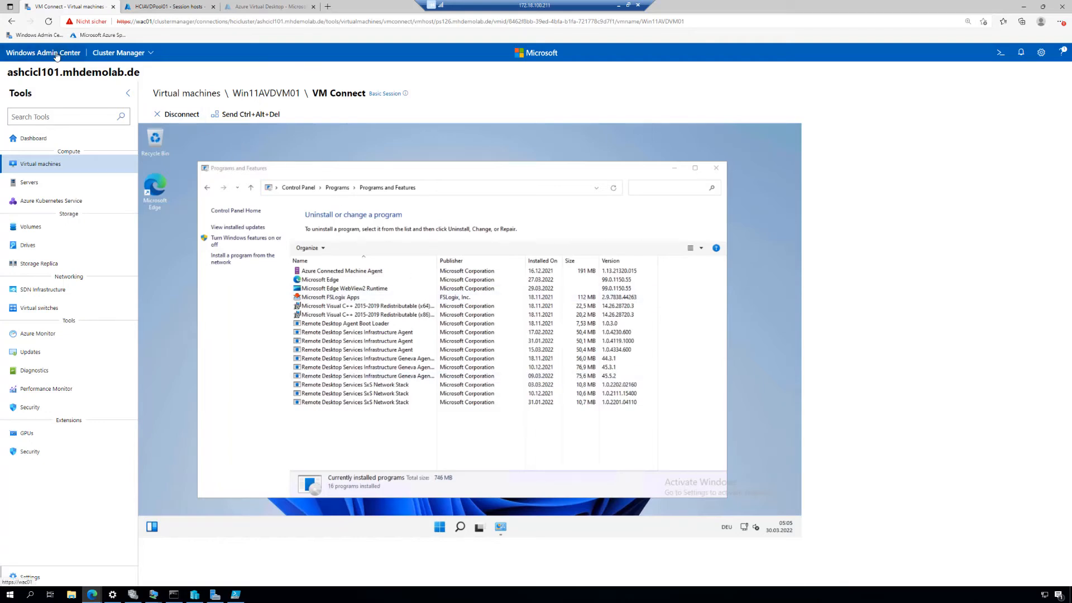
right_click(39, 169)
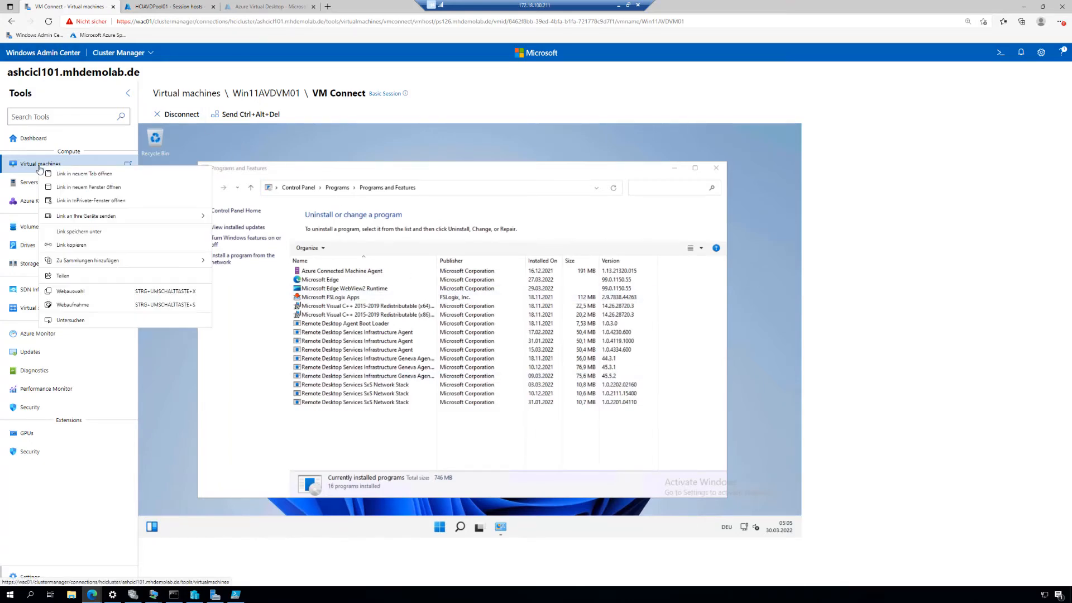
click(73, 174)
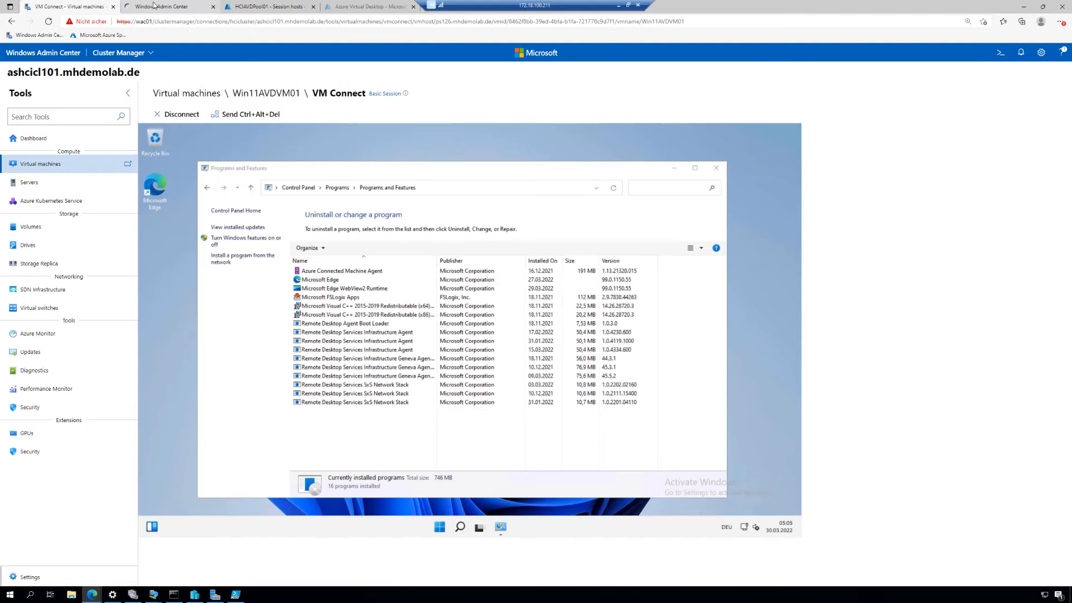
click(130, 5)
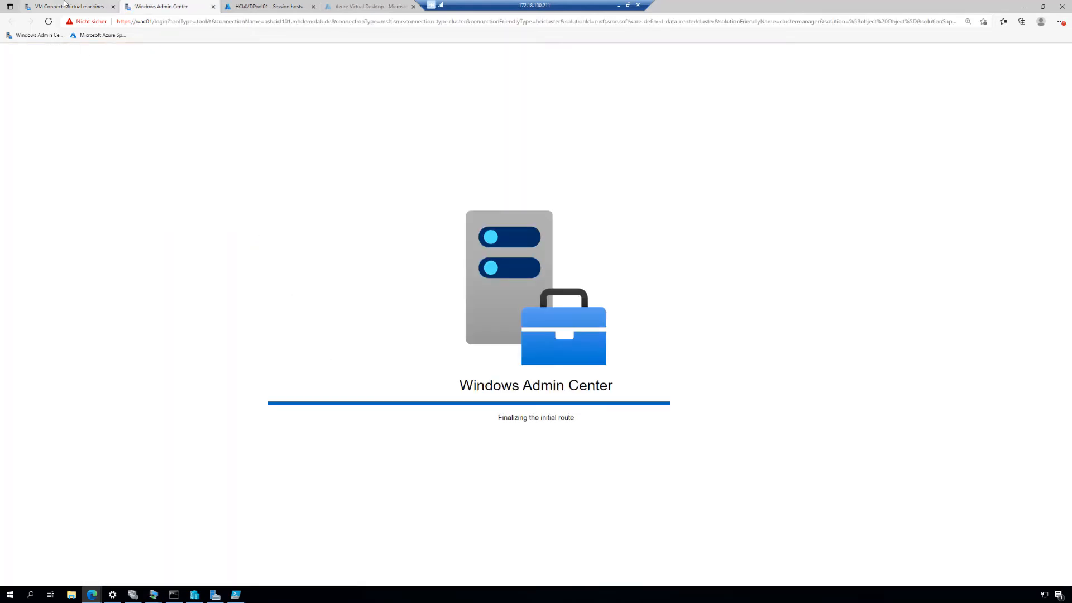
click(71, 6)
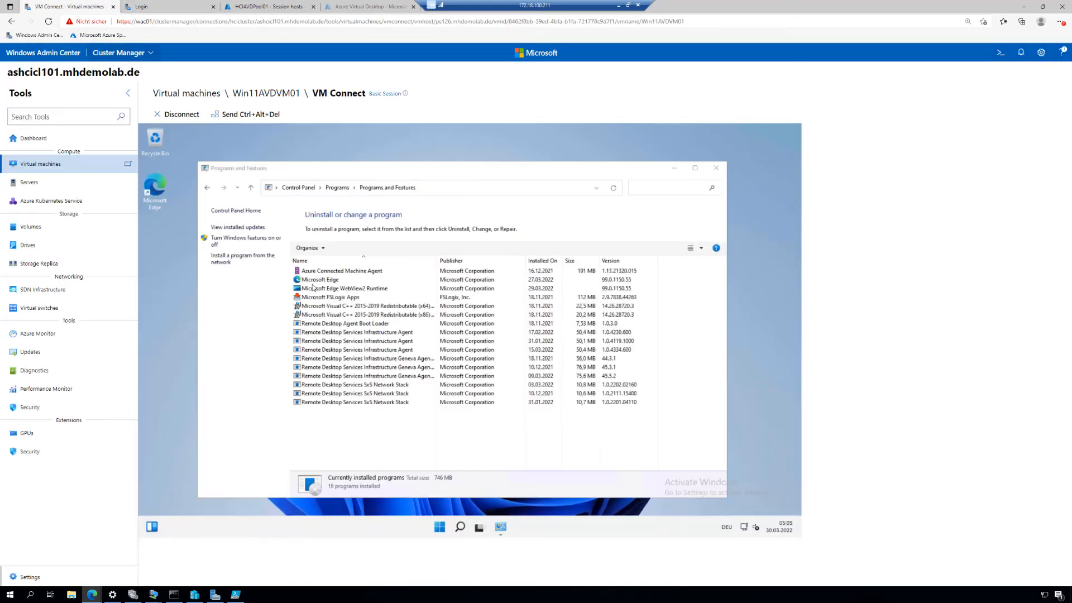
click(164, 9)
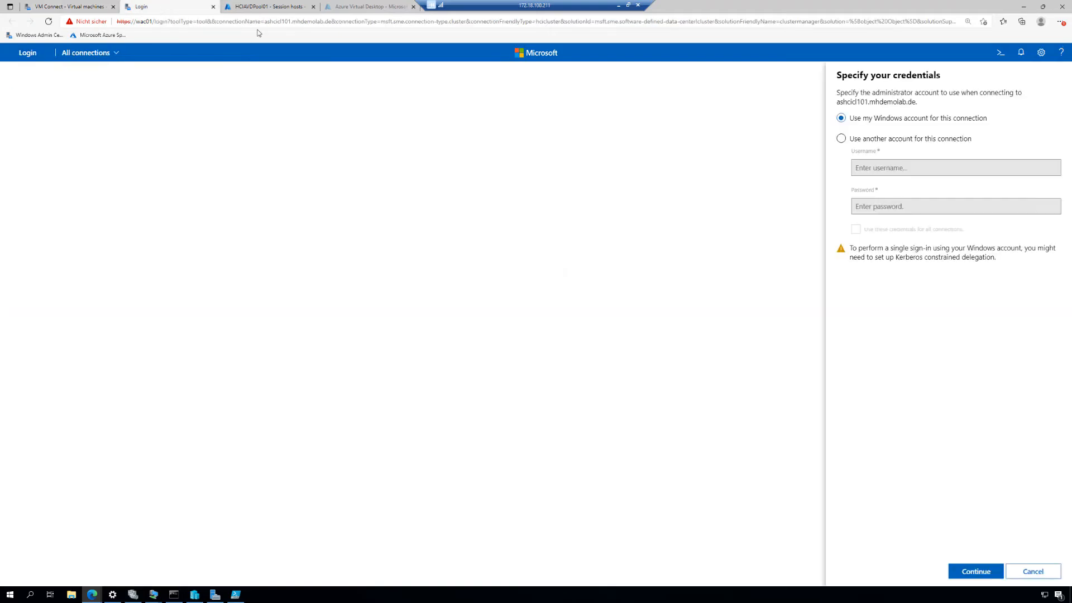
Choose to use another account for the cluster connection and set the username to mhdemolab\administrator
click(919, 139)
click(923, 163)
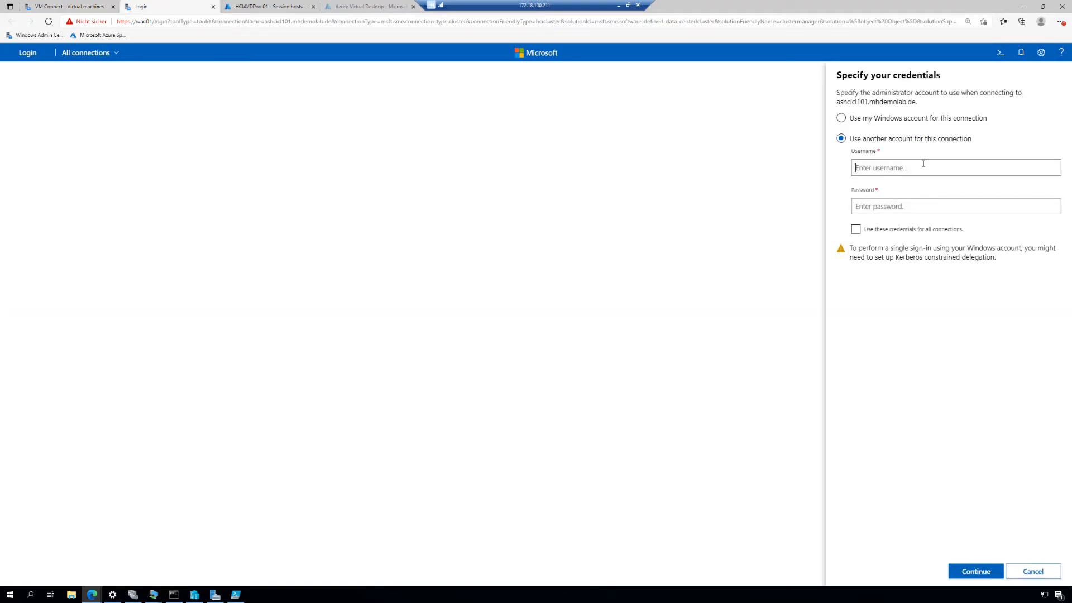
text(mhdemolab\administrator)
key(Tab)
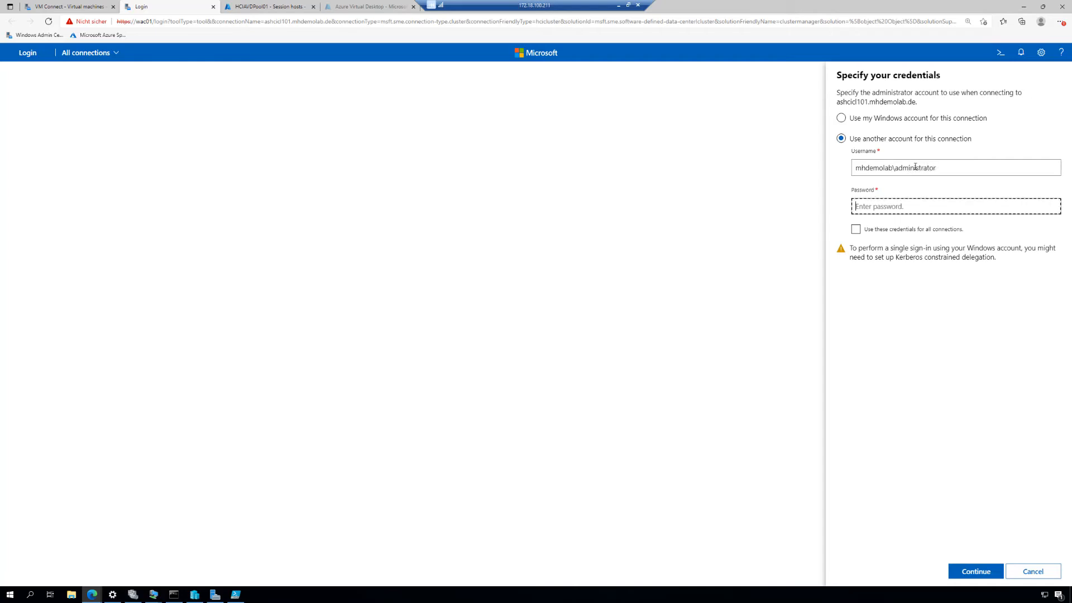
Enter the account password, apply these credentials to all connections, and continue the login
text(••••••••••••)
click(855, 230)
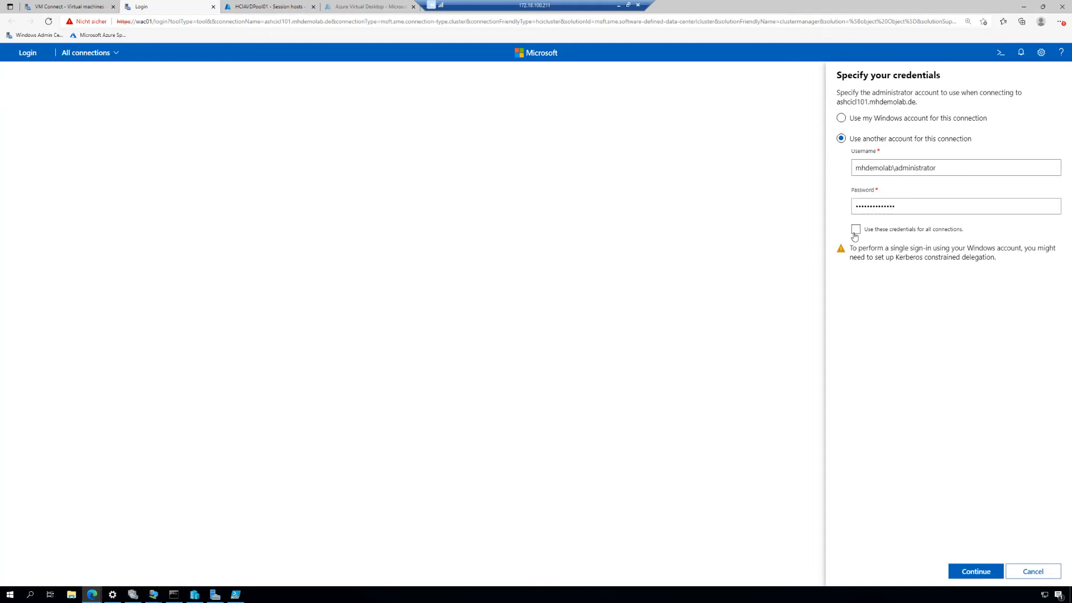
click(975, 571)
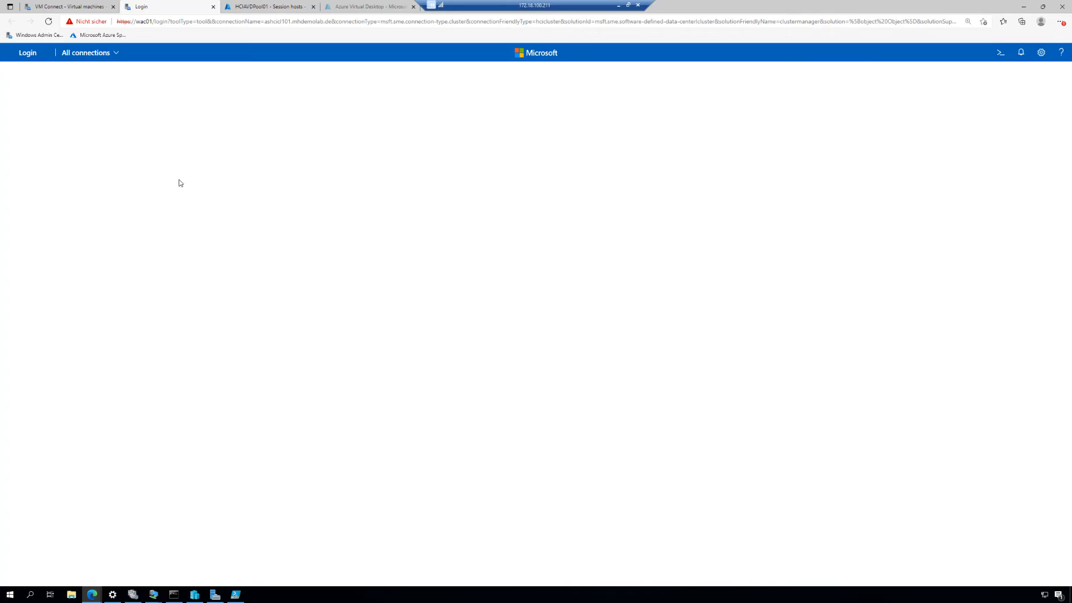
Connect to cluster ashcicl101.mhdemolab.de from all connections and open its virtual machine inventory
click(114, 53)
click(105, 72)
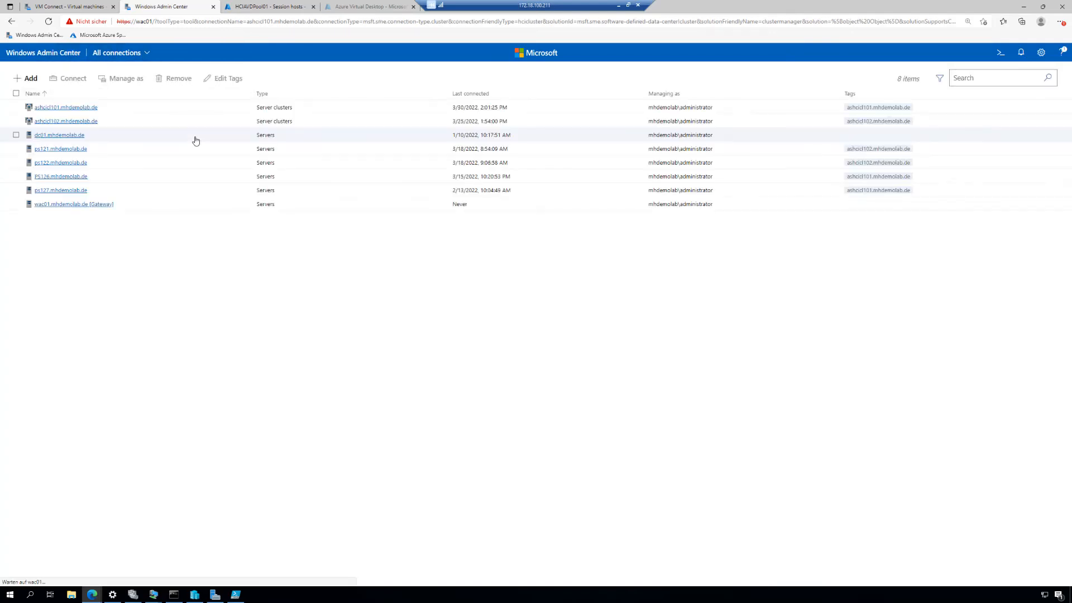
click(74, 108)
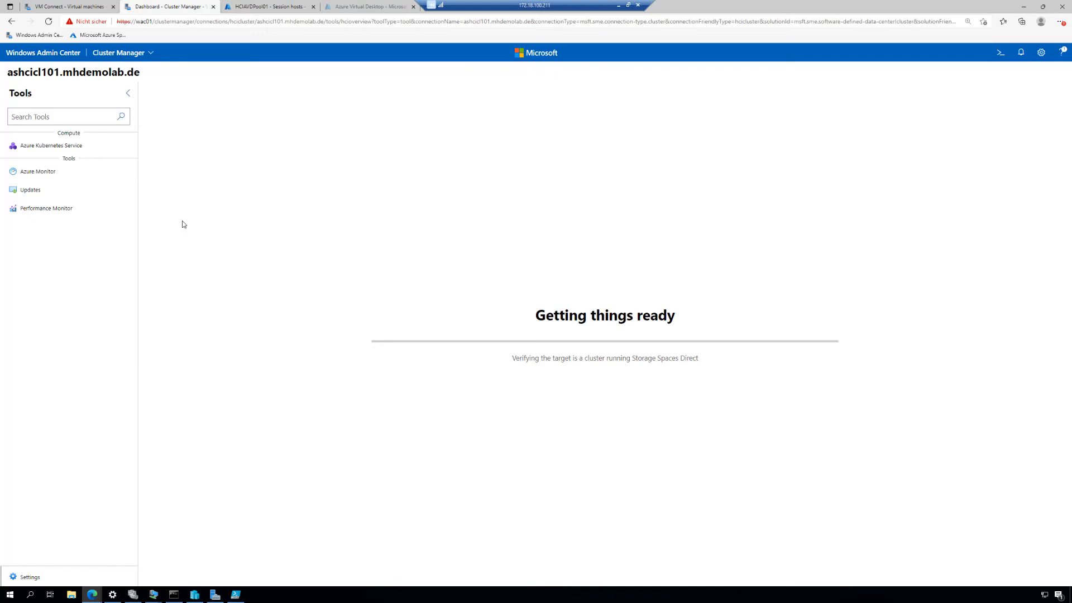
click(53, 170)
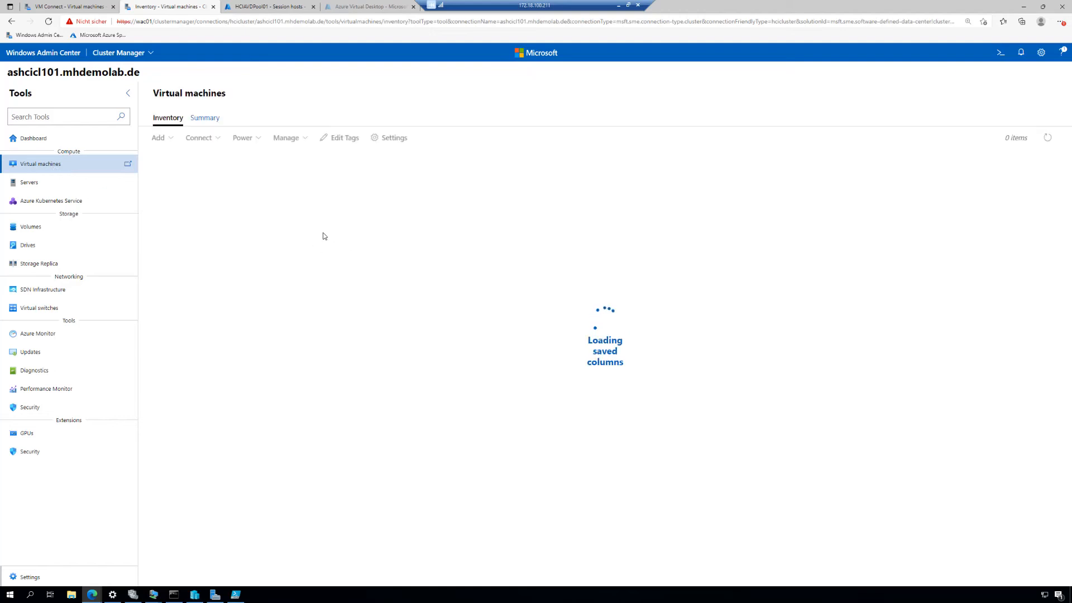
Open virtual machine Win11AVDVM01 from the cluster inventory and examine its operating system property
click(204, 118)
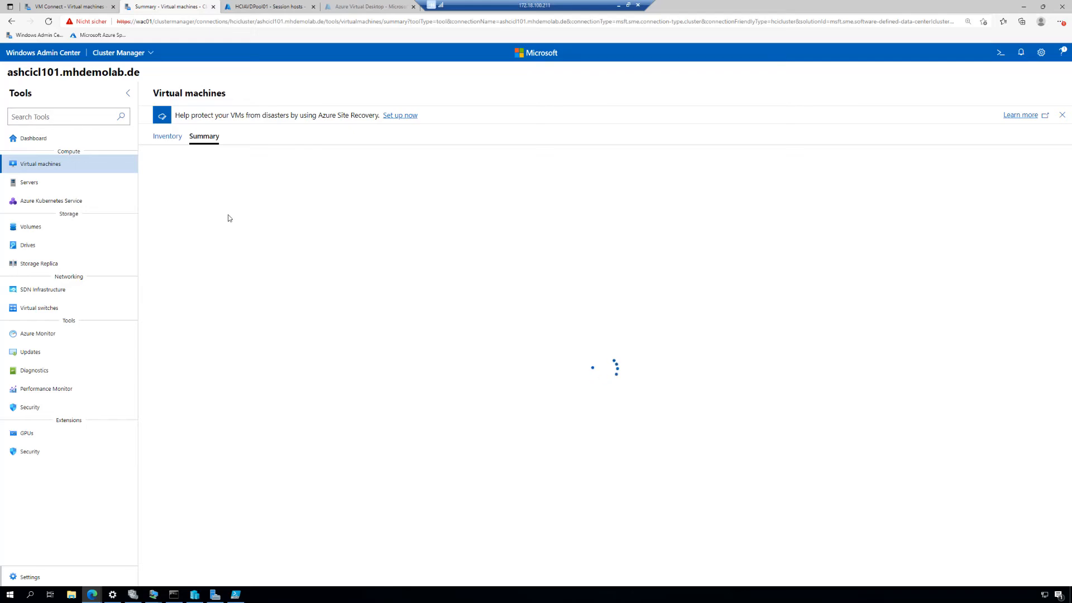
click(171, 137)
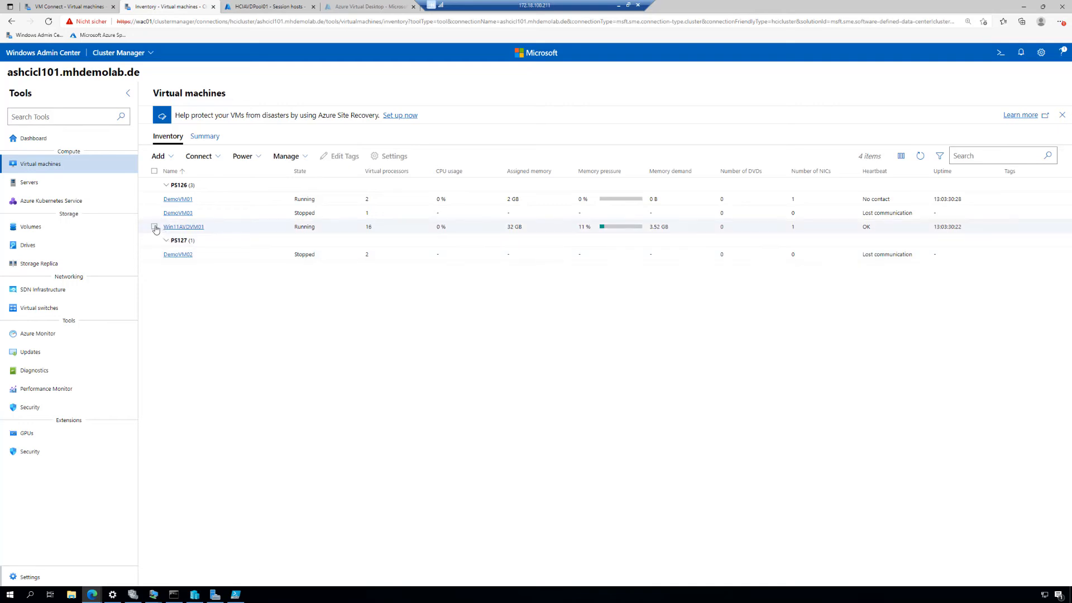
click(155, 227)
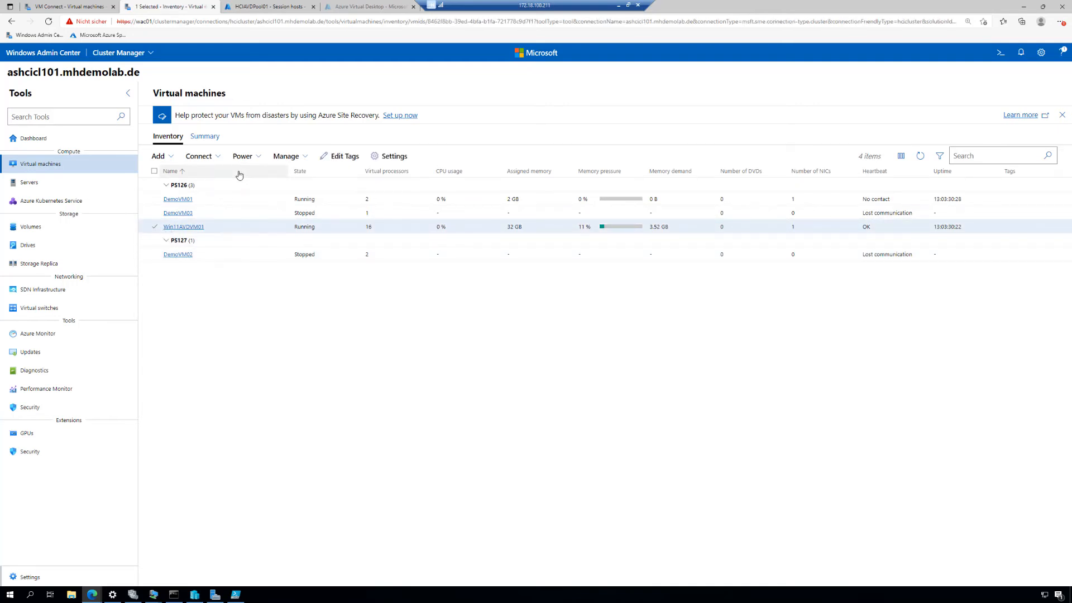
click(185, 227)
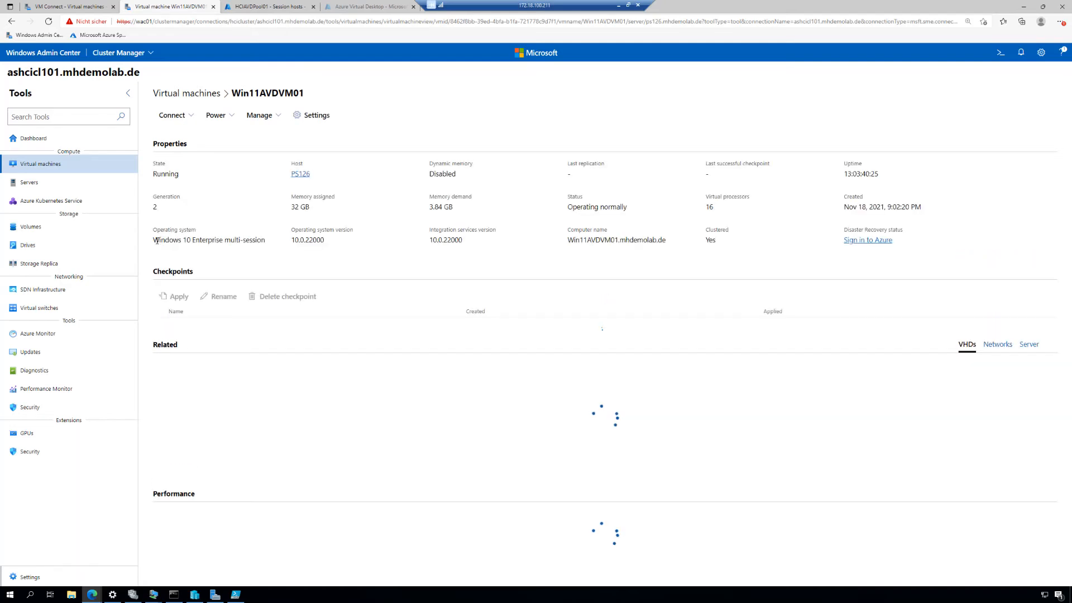
drag(155, 239, 267, 244)
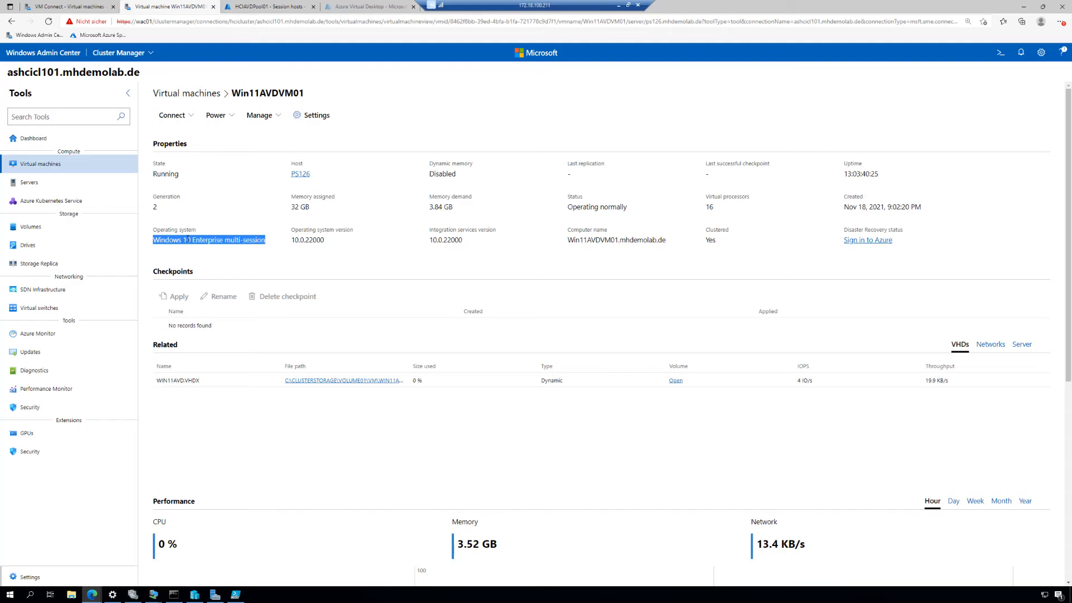
click(228, 266)
drag(194, 240, 267, 244)
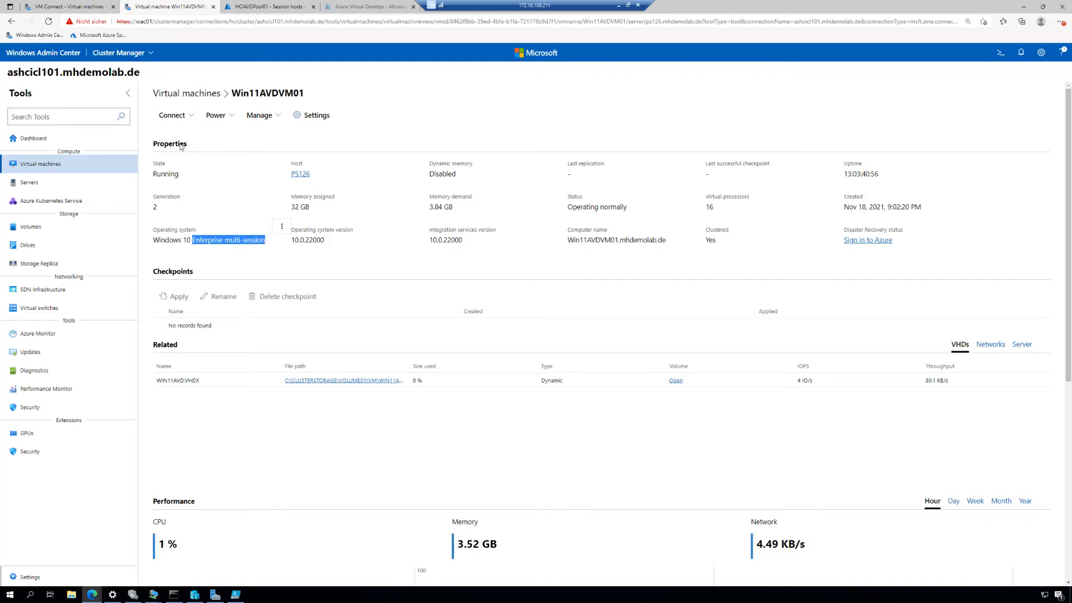
Return to host pool HCIAVDPool01 in the Azure portal and examine the user assignments of application group HCIAVDPool01-DAG
click(267, 8)
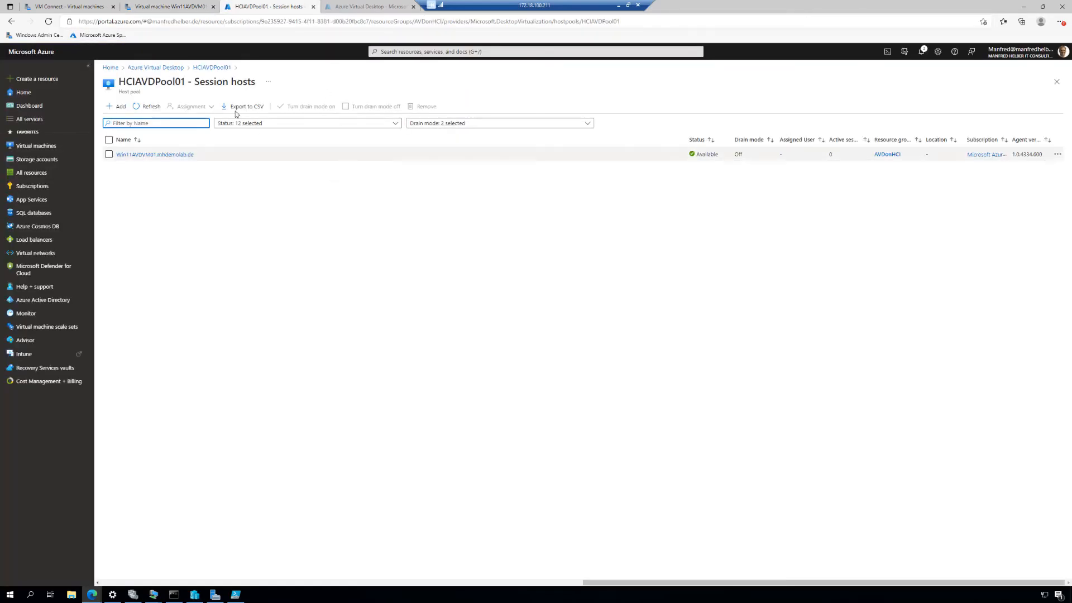
click(212, 68)
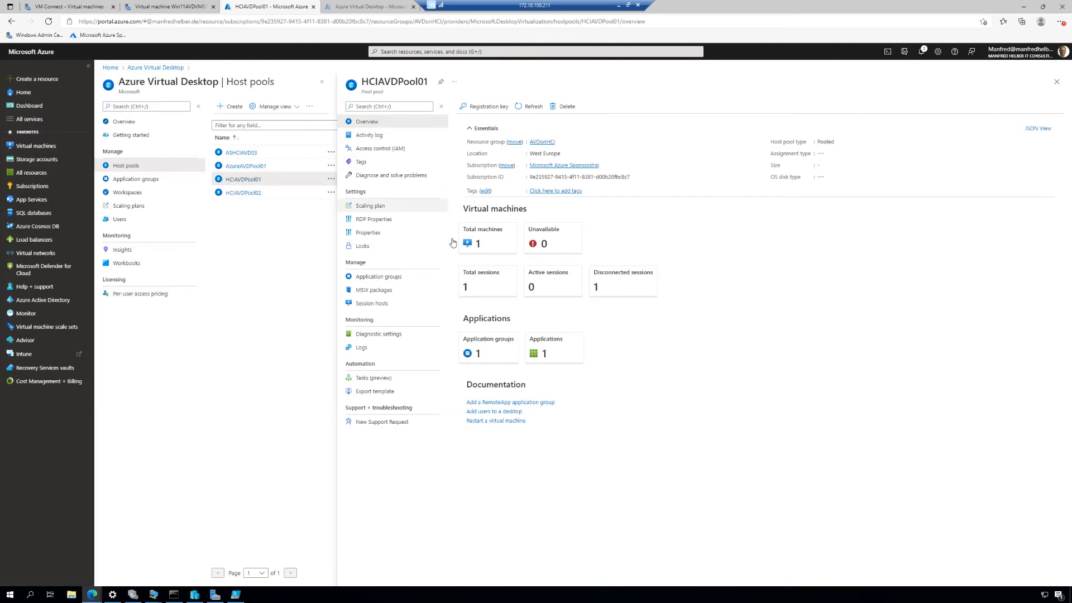
click(385, 277)
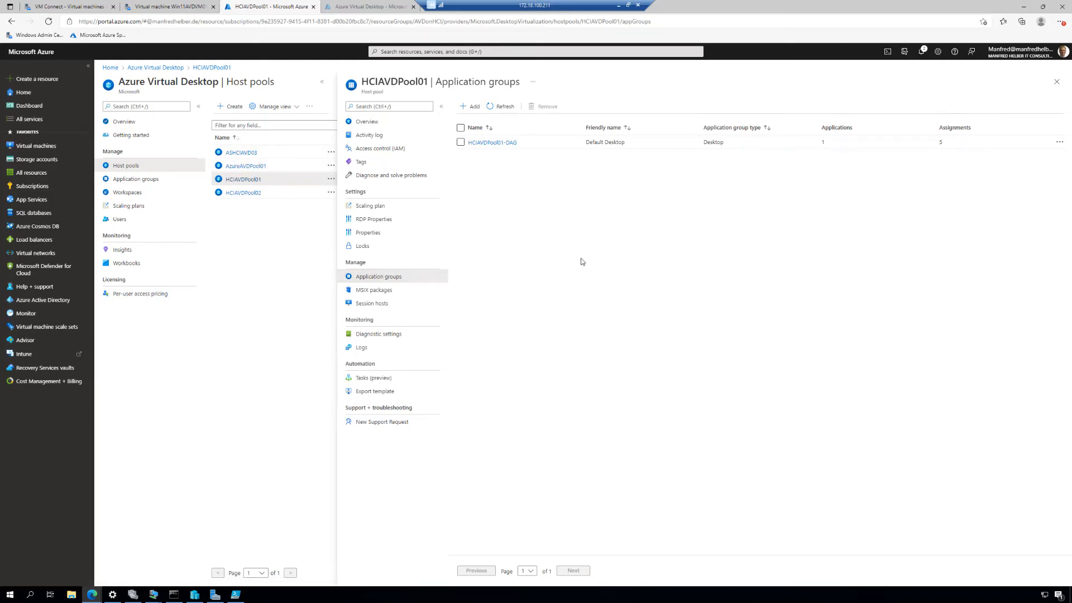
click(493, 143)
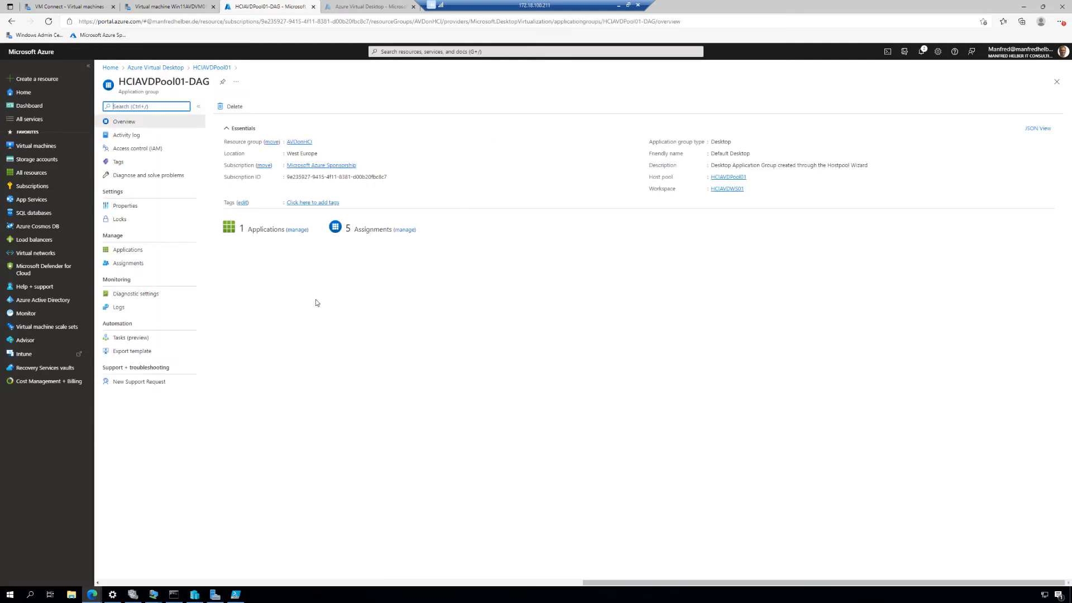
click(128, 263)
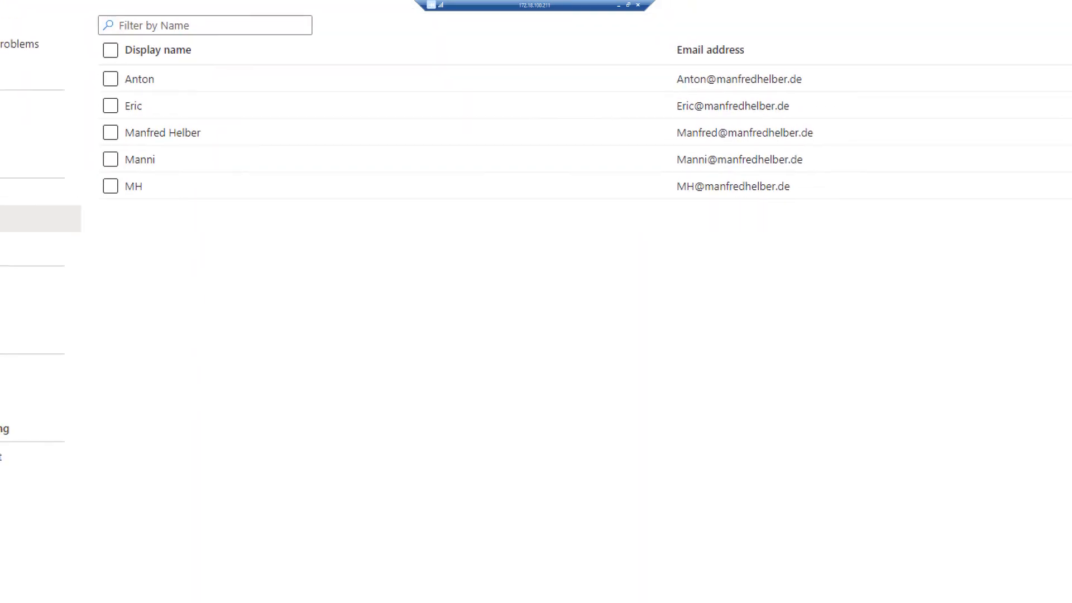
mouse_move(96, 171)
mouse_down()
mouse_move(213, 197)
mouse_move(908, 212)
mouse_move(917, 202)
mouse_up()
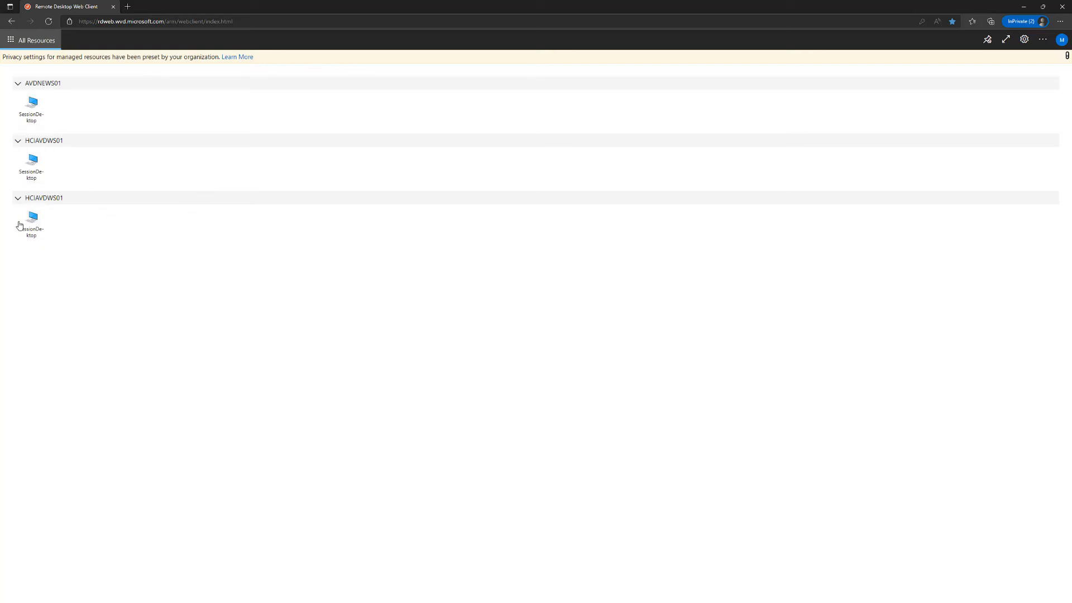
In the Remote Desktop web client, launch the first HCIAVDWS01 SessionDesktop, allow clipboard, printer and file transfer access, and sign in with the account password
click(33, 170)
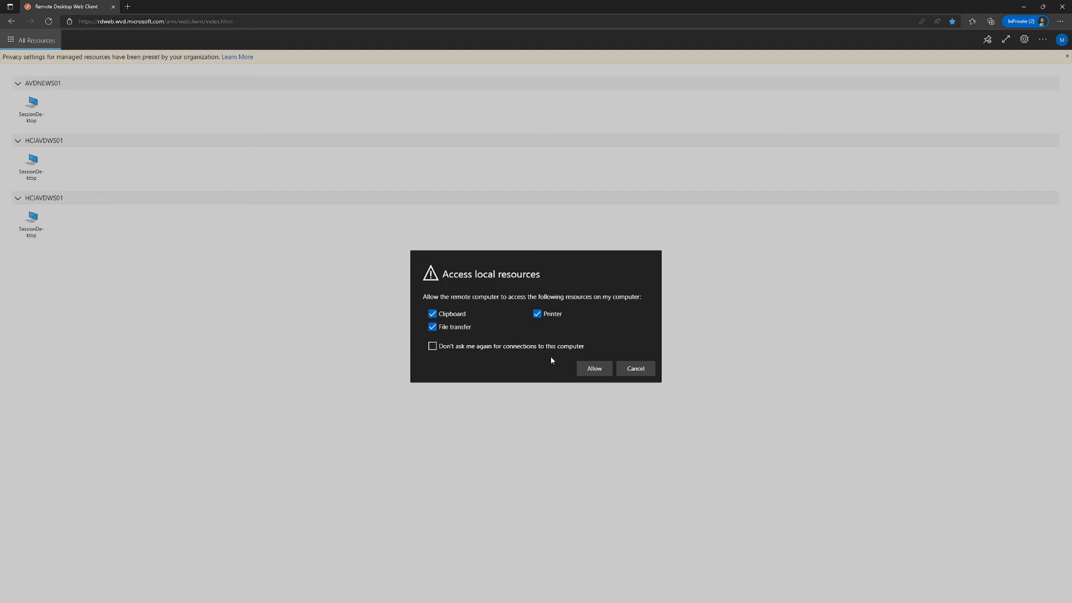
click(596, 370)
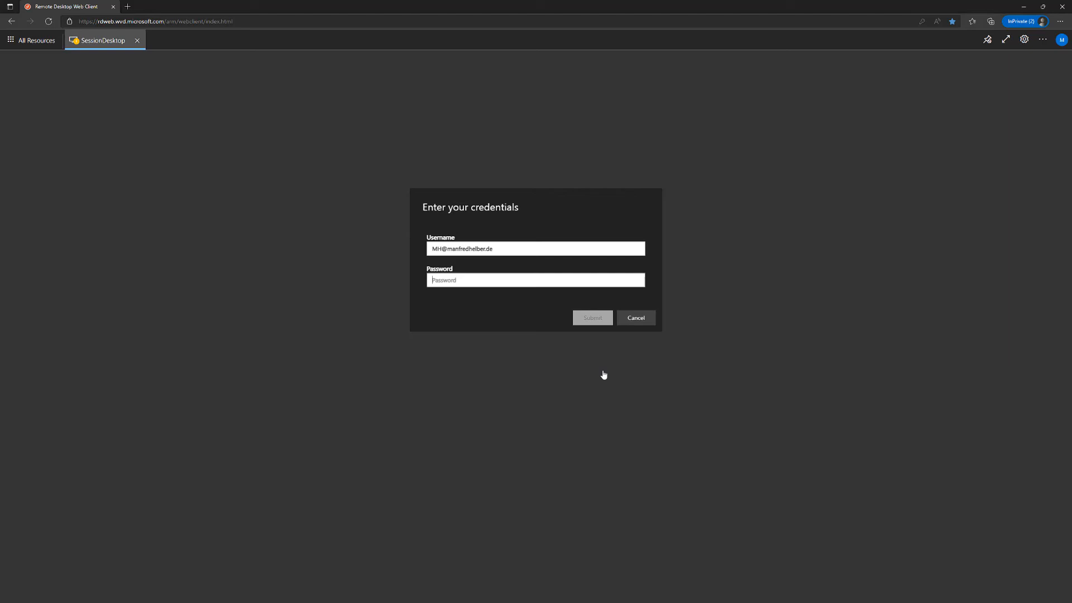
text(*)
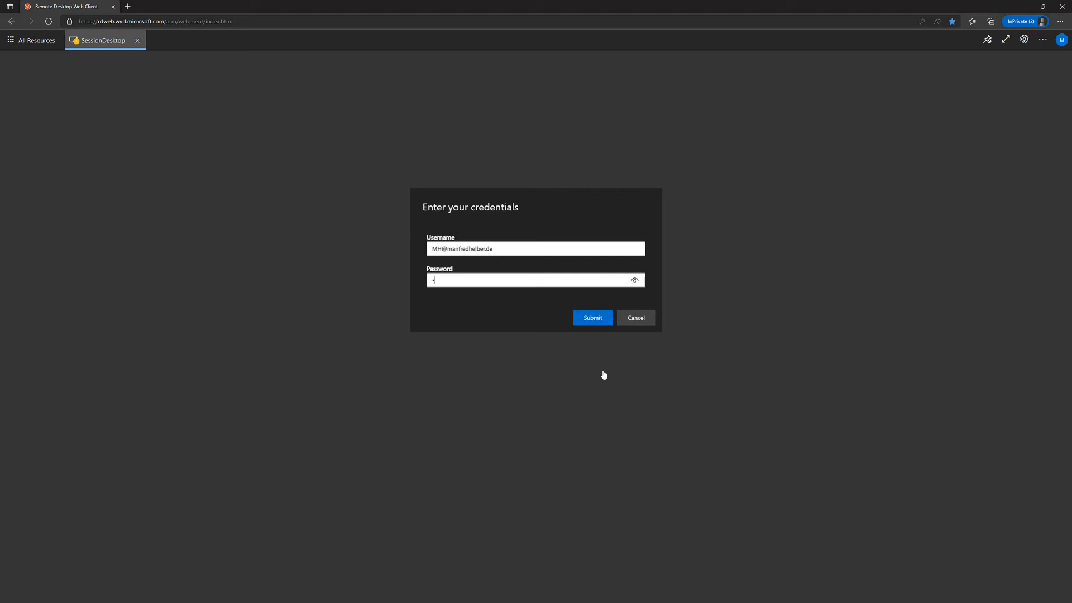
text(**************)
click(594, 322)
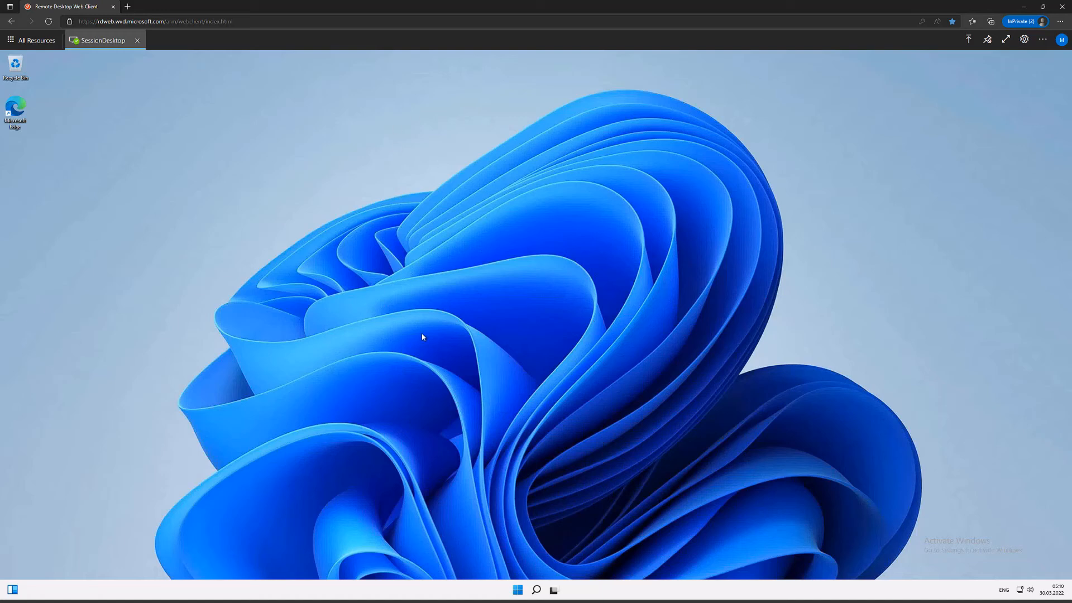
Open the Windows (C:) drive in File Explorer on the remote session desktop
click(517, 590)
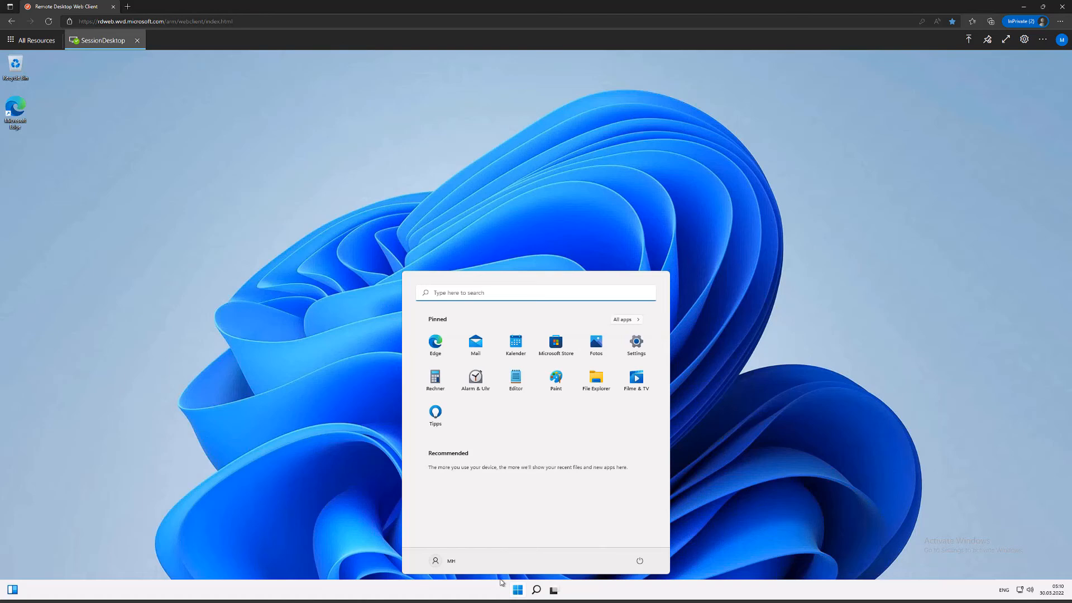
click(597, 380)
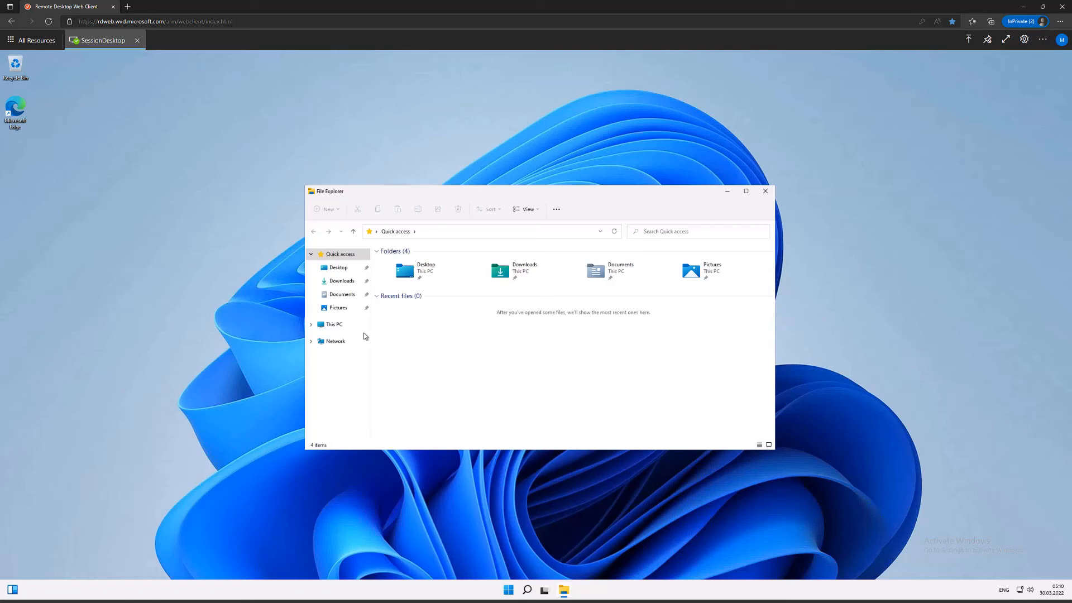
click(333, 325)
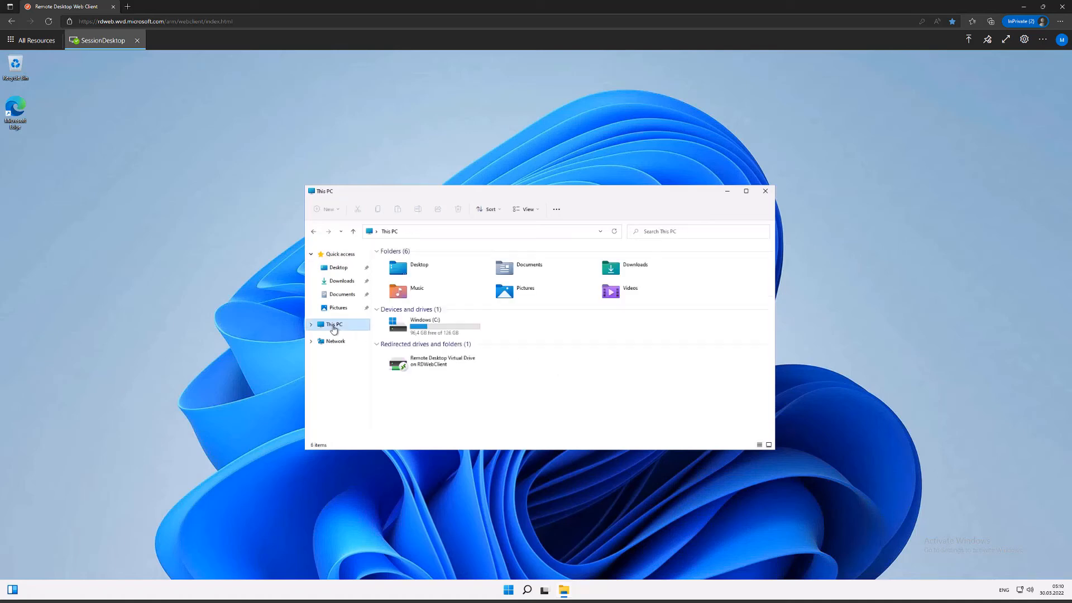
double_click(413, 328)
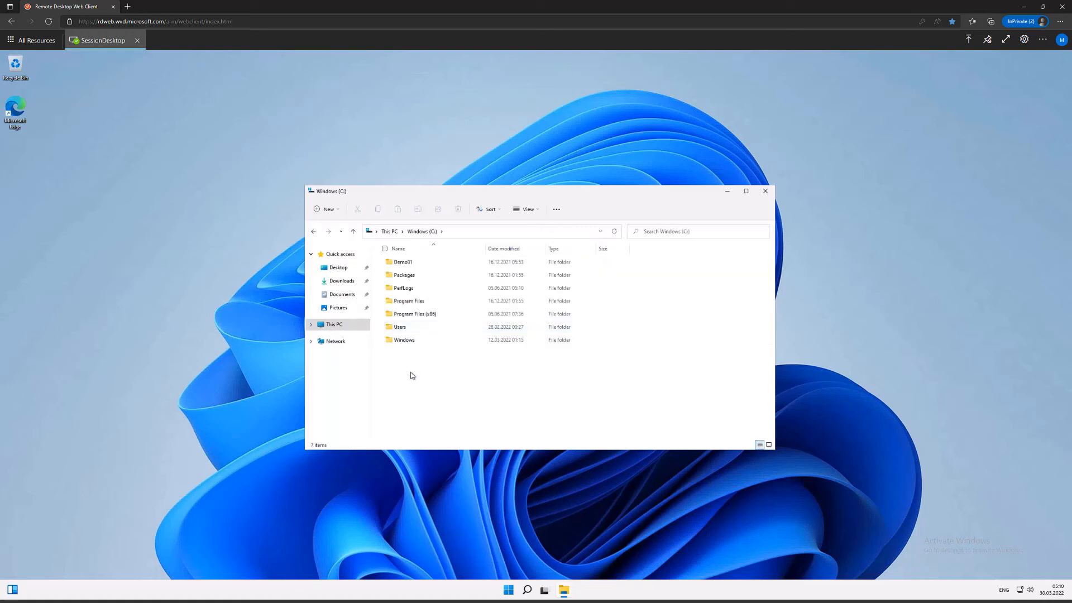
Create a folder named MH at the root of the session desktop's C: drive
right_click(411, 375)
mouse_move(464, 423)
click(546, 427)
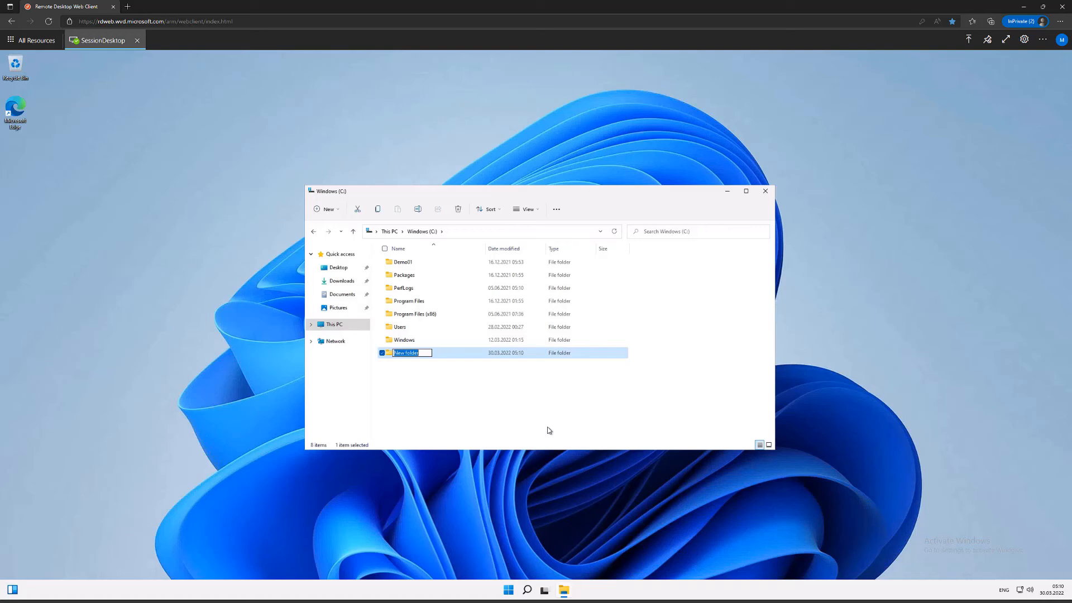
text(MH)
key(Return)
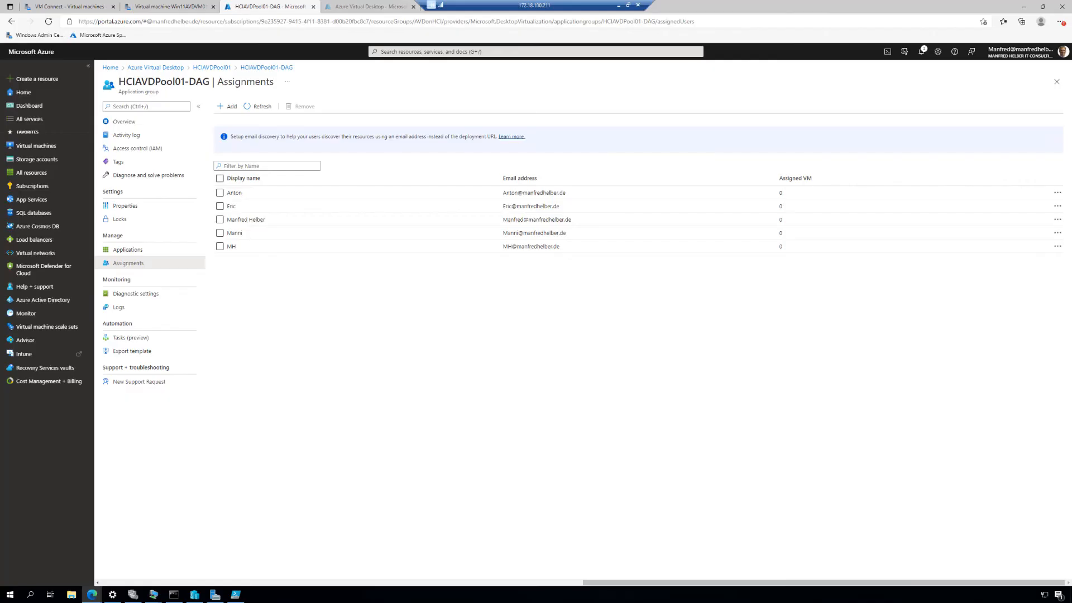
Switch to the Win11AVDVM01 VM Connect session in Windows Admin Center and open its C: drive in File Explorer
click(68, 6)
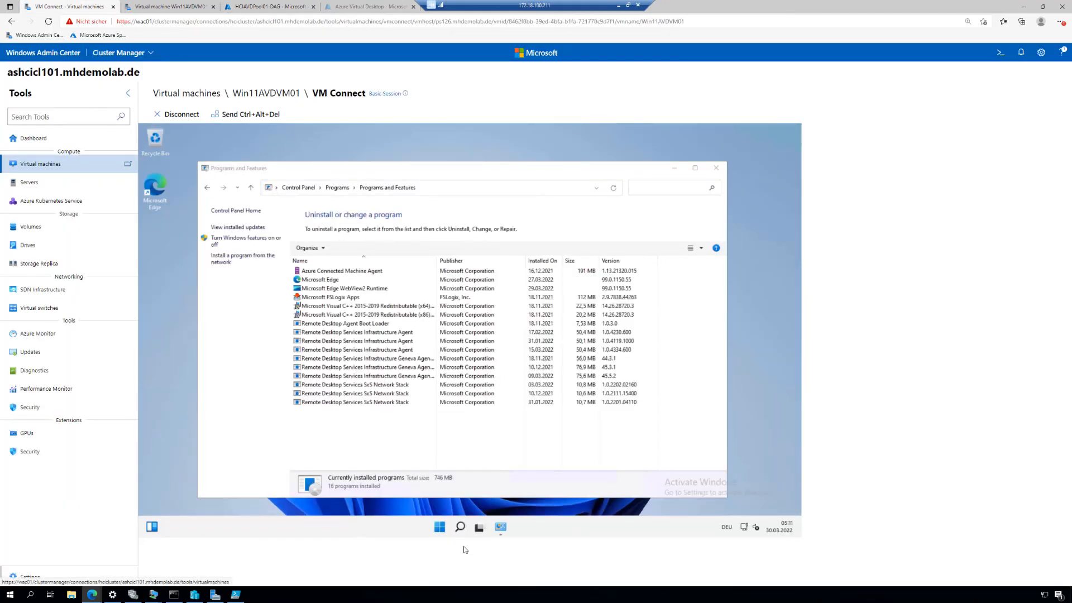
click(440, 528)
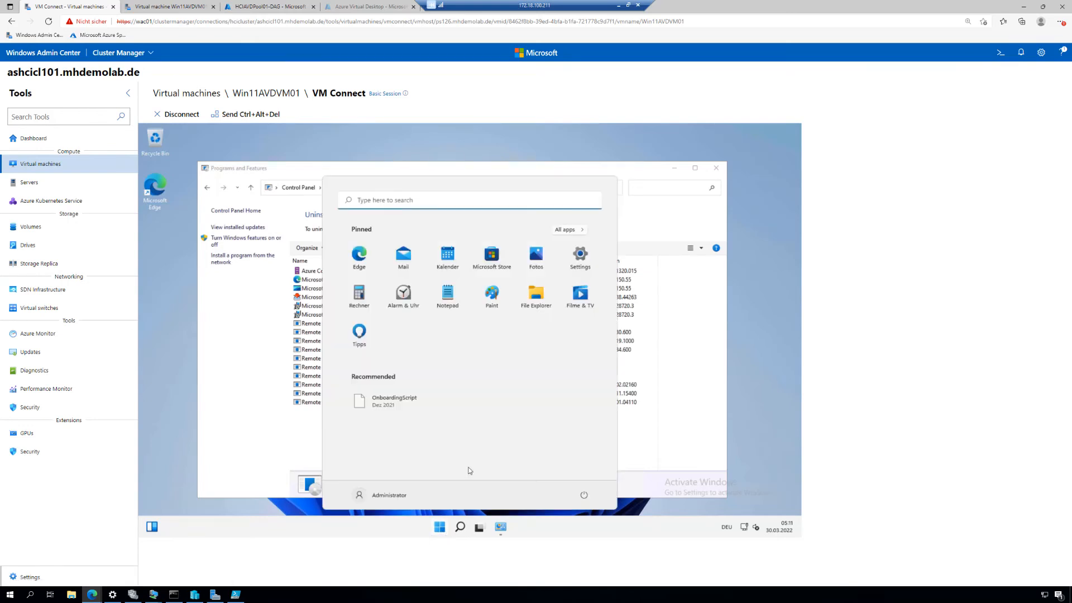
click(535, 296)
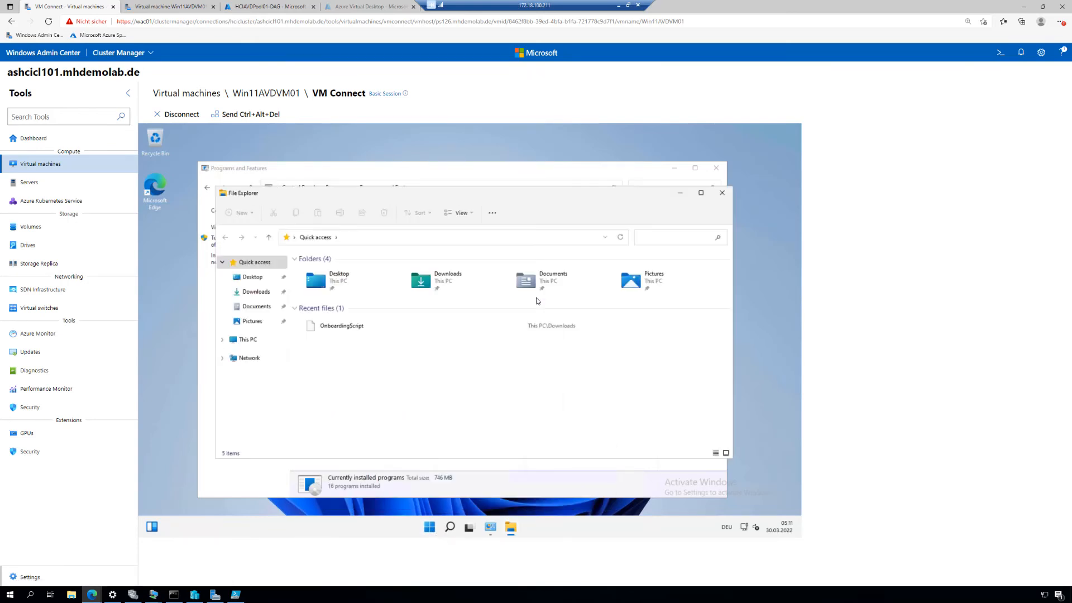
click(245, 340)
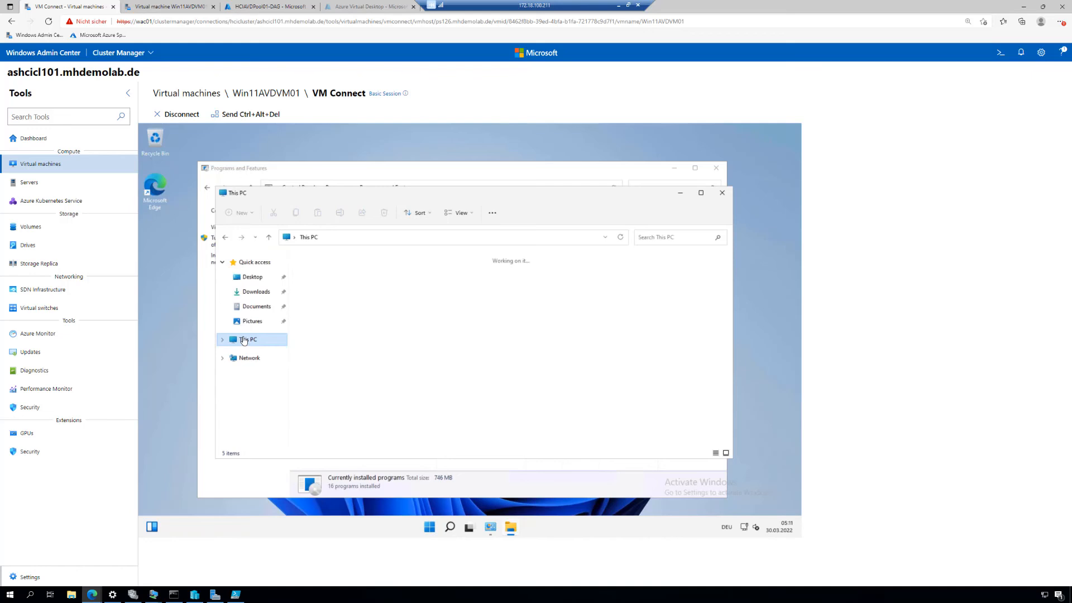
double_click(351, 341)
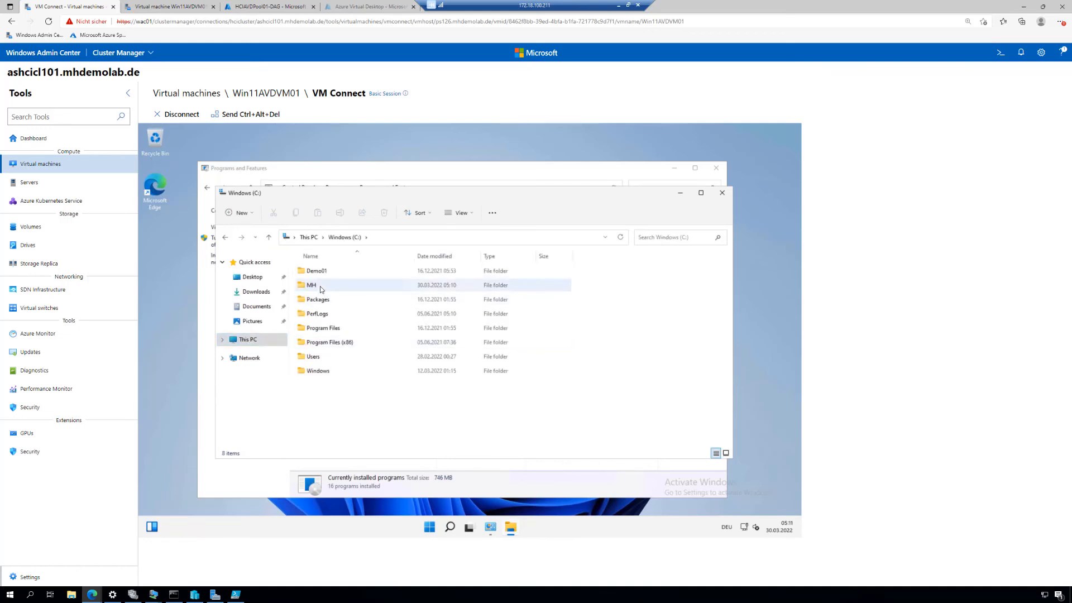
Create a folder named AVDDemo2022 on the VM's C: drive and select it in the web client's session desktop
right_click(322, 409)
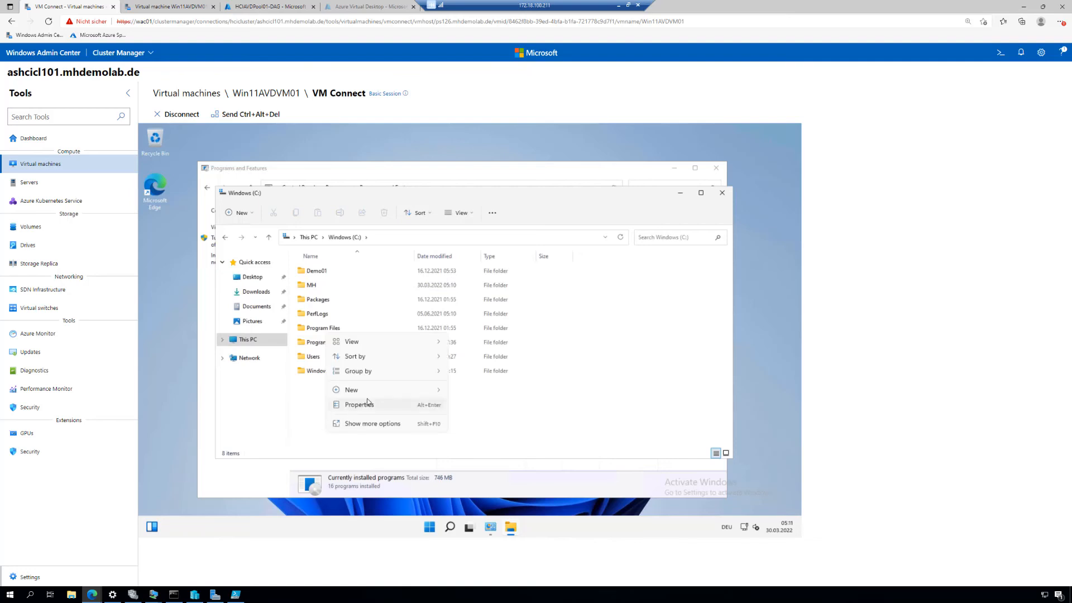
mouse_move(372, 390)
click(468, 392)
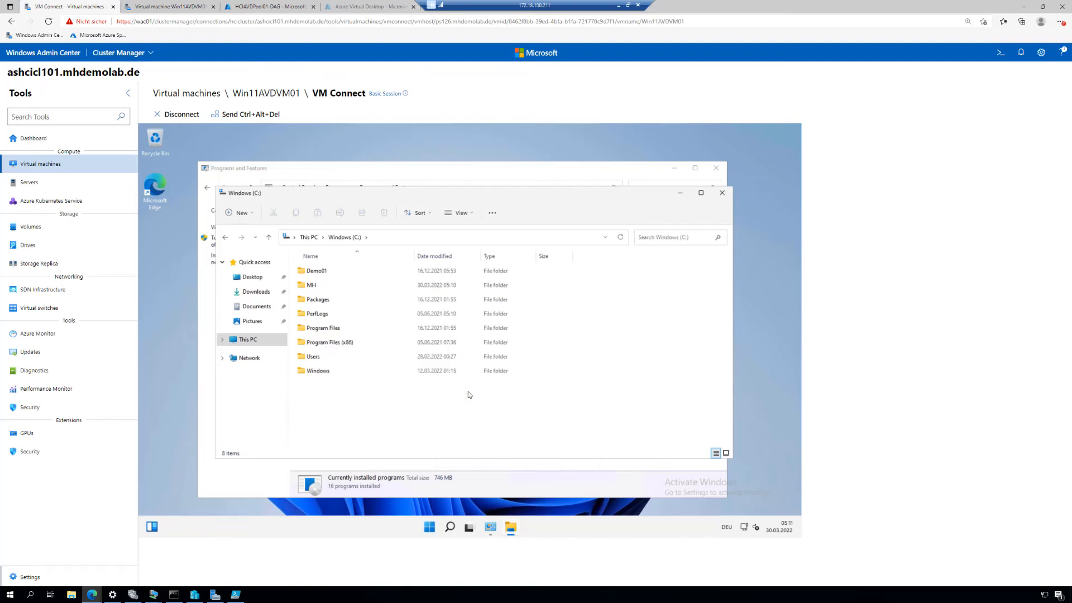
text(AVDDem)
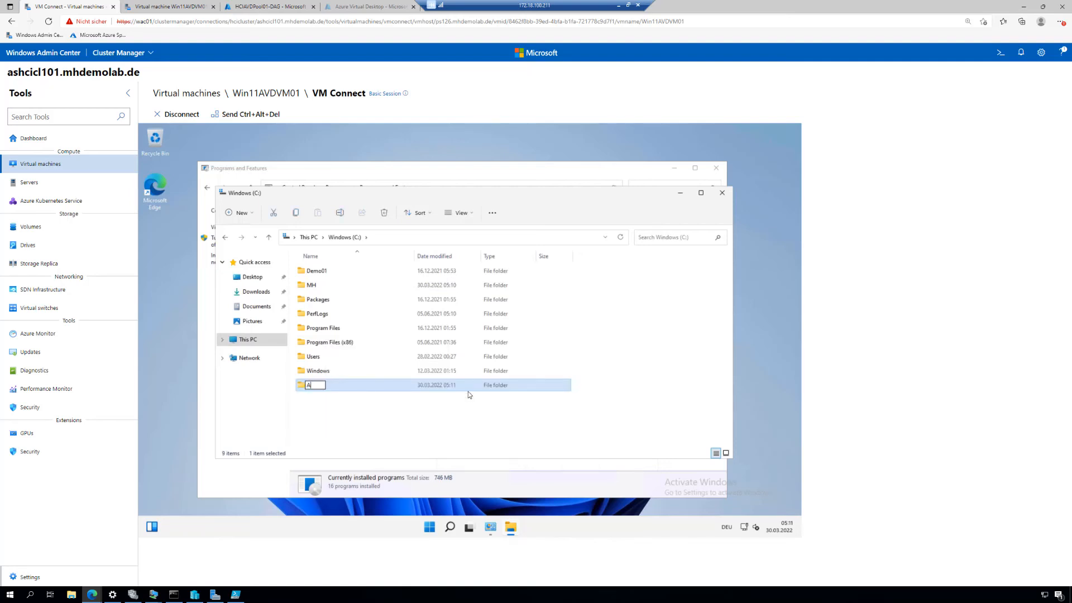
text(o2022)
key(Return)
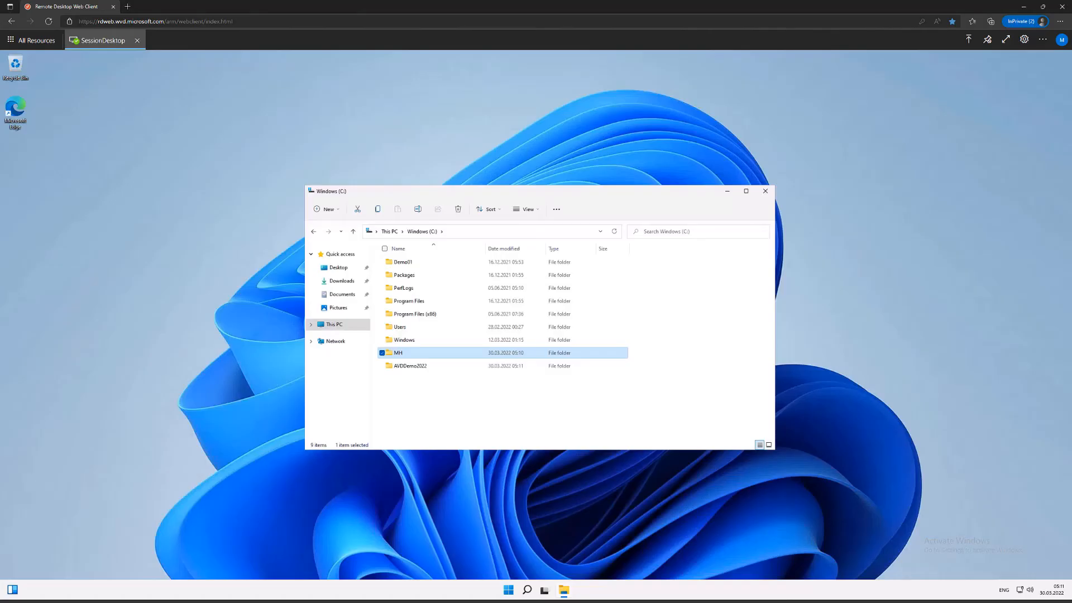
click(434, 367)
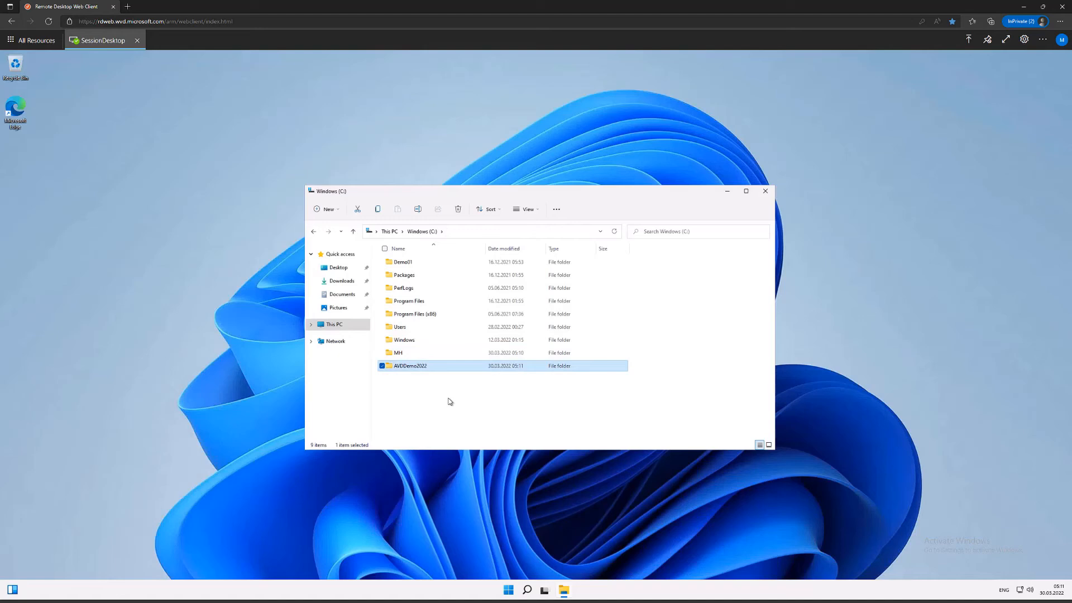